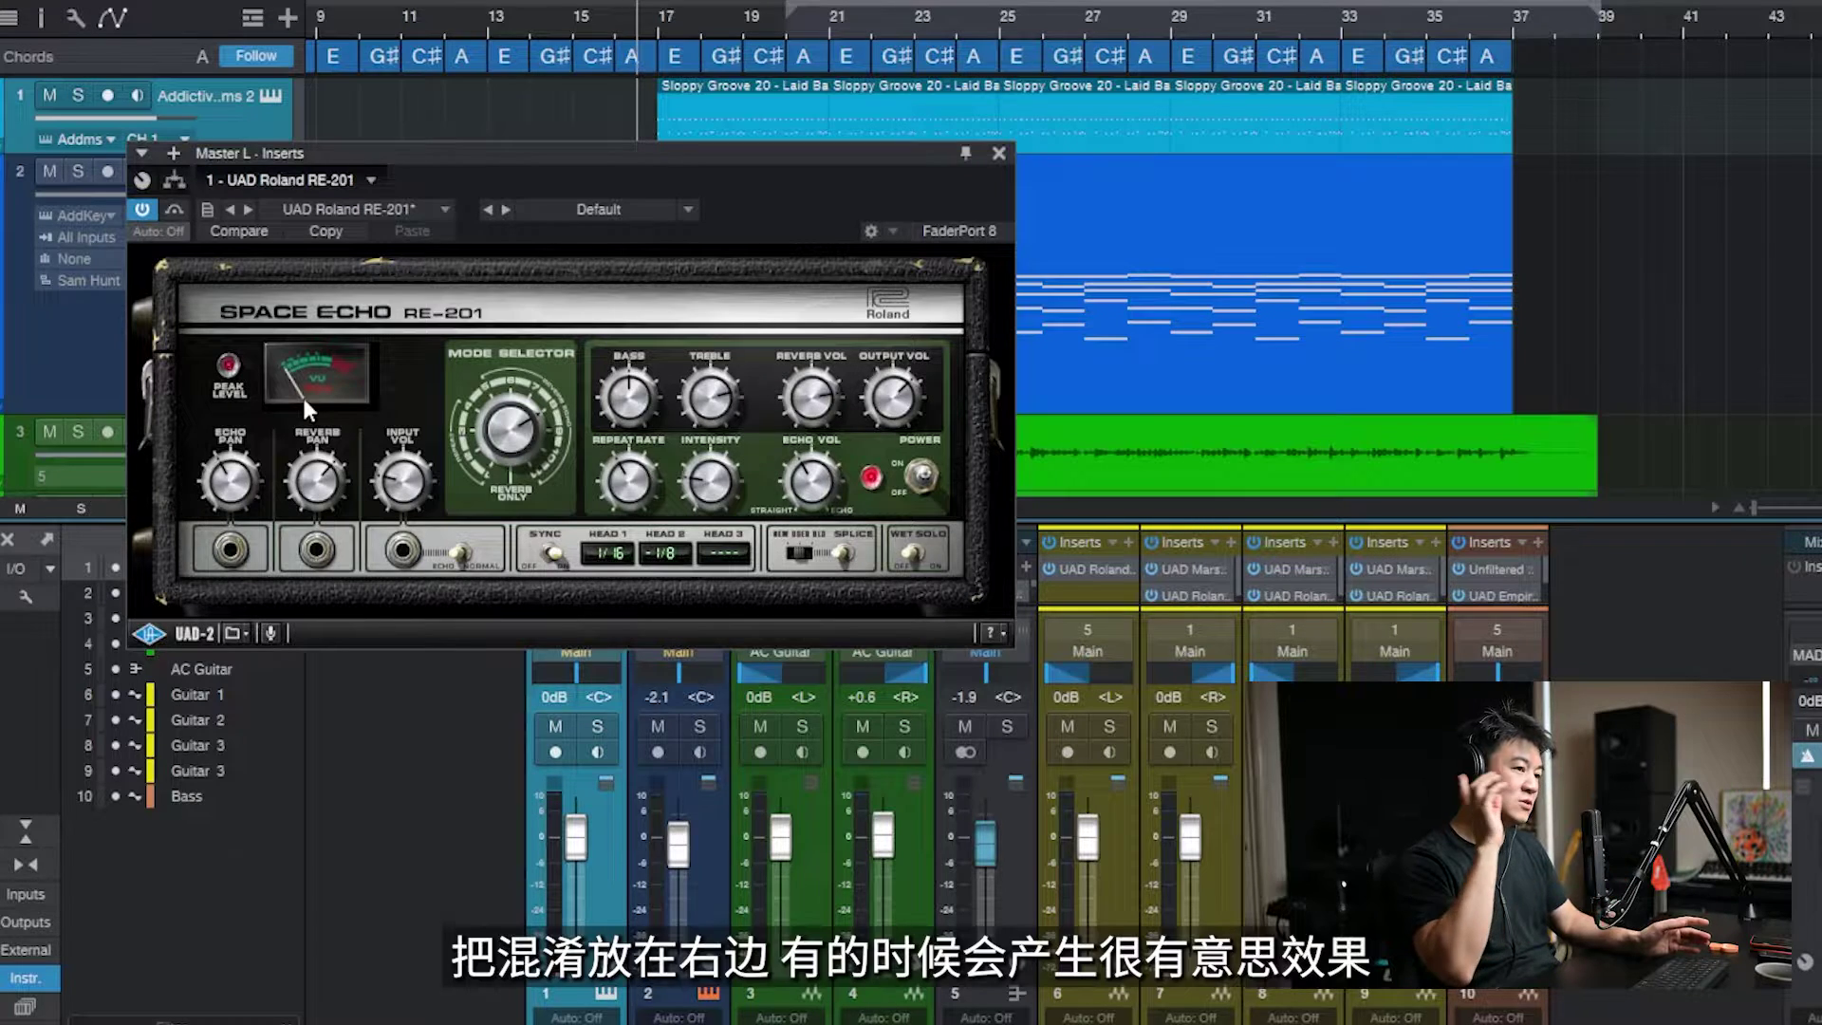
- Solo the Addictive Drums track and play it while adjusting the Space Echo's echo pan and reverb pan
left_click(595, 727)
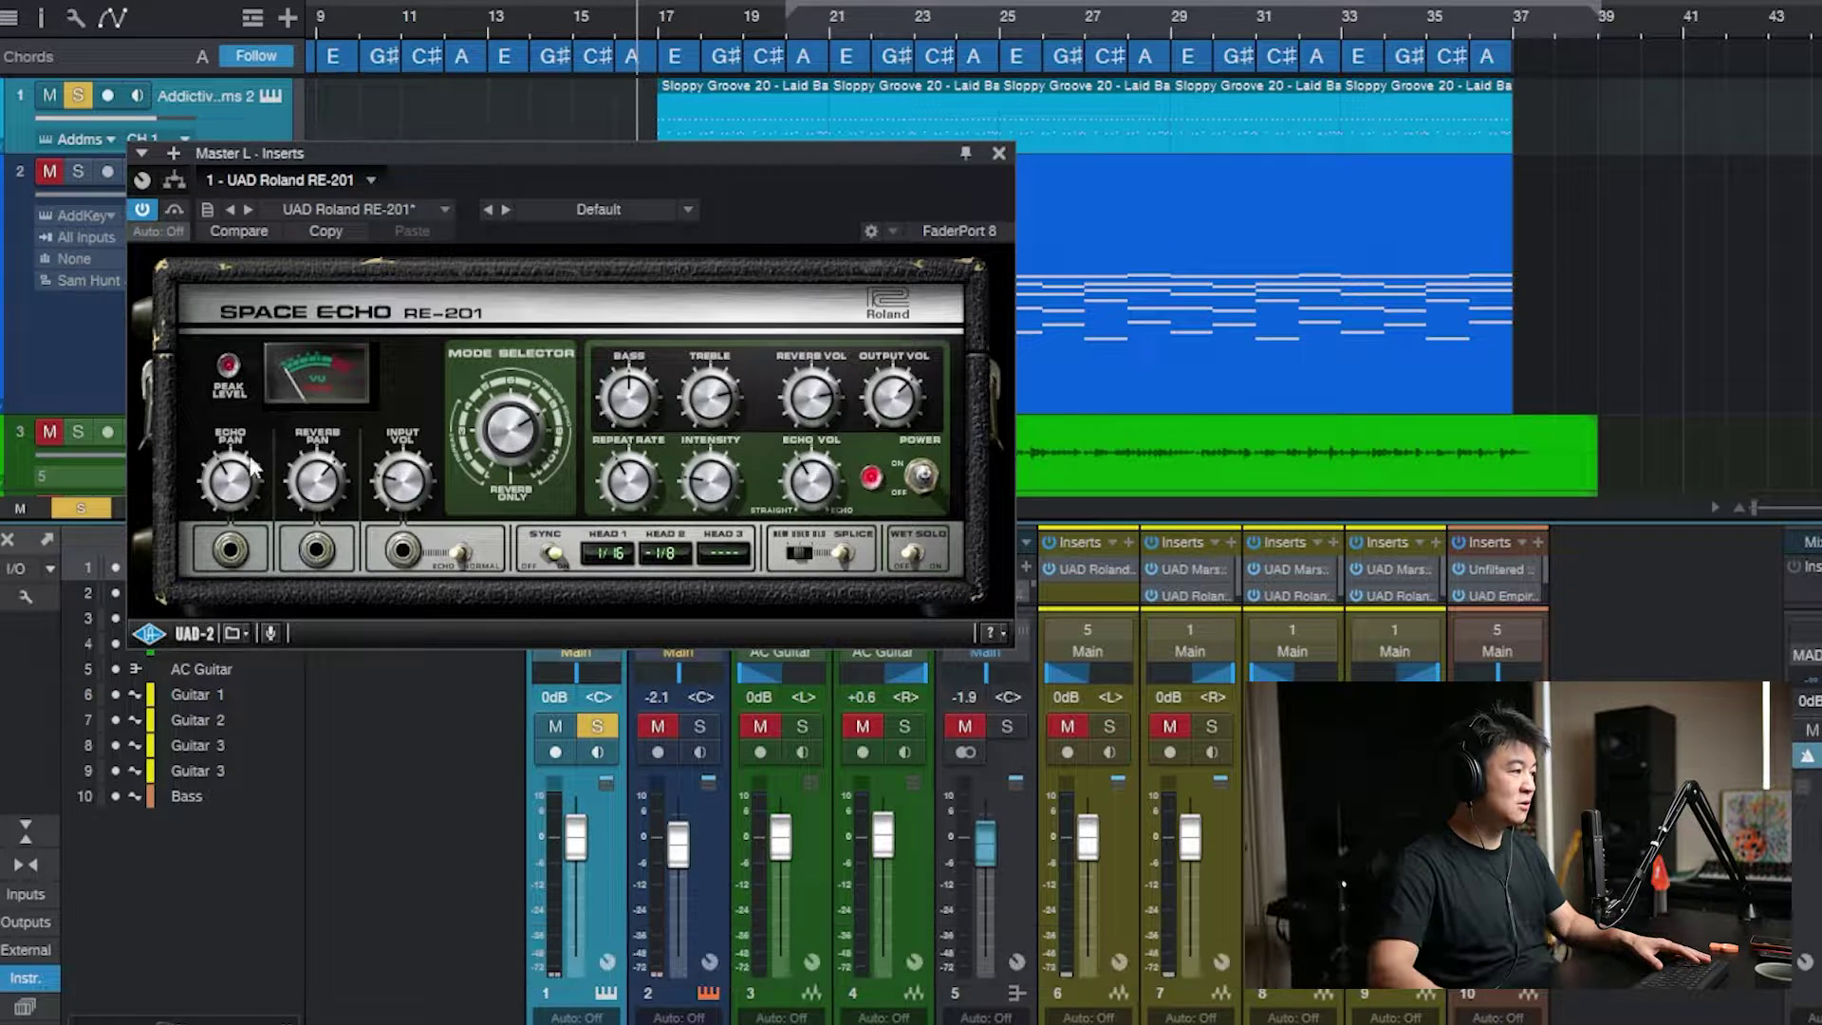
left_click_drag(234, 489, 236, 550)
left_click_drag(333, 490, 353, 456)
key("space")
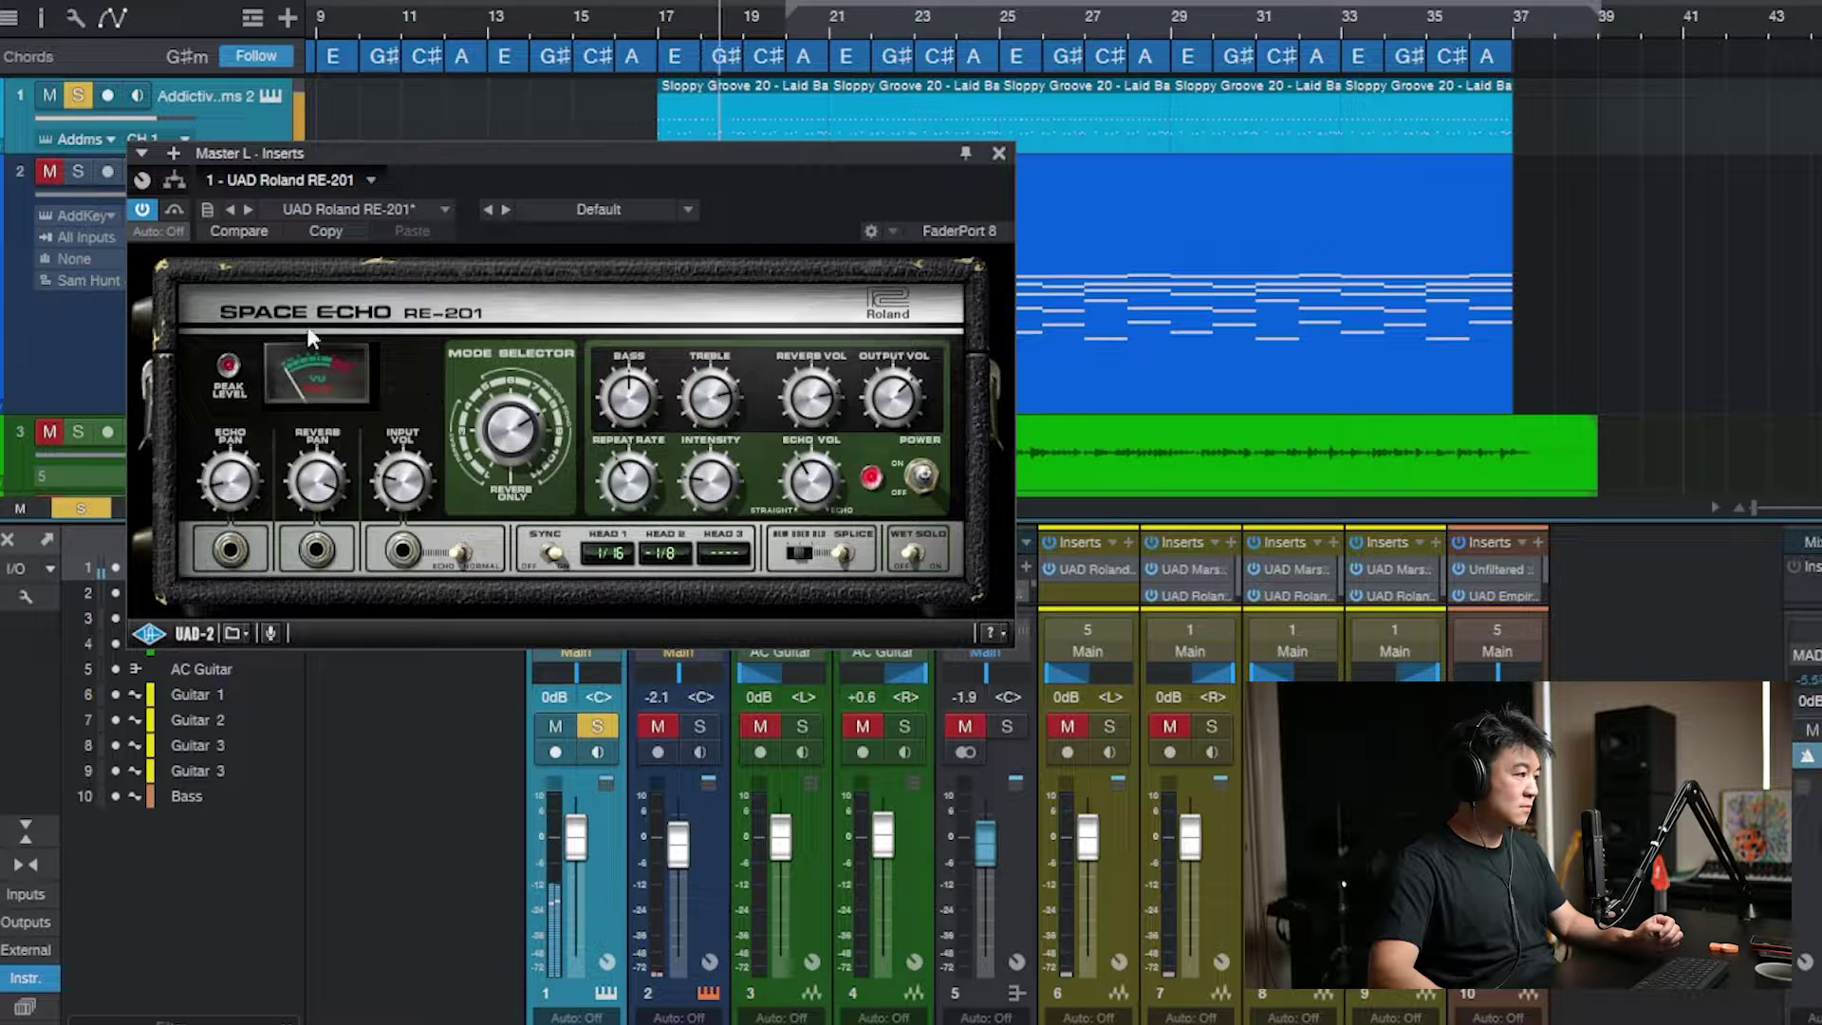
- Play the soloed drums to compare the Space Echo bypassed and with its echo switch set to Normal
left_click(175, 209)
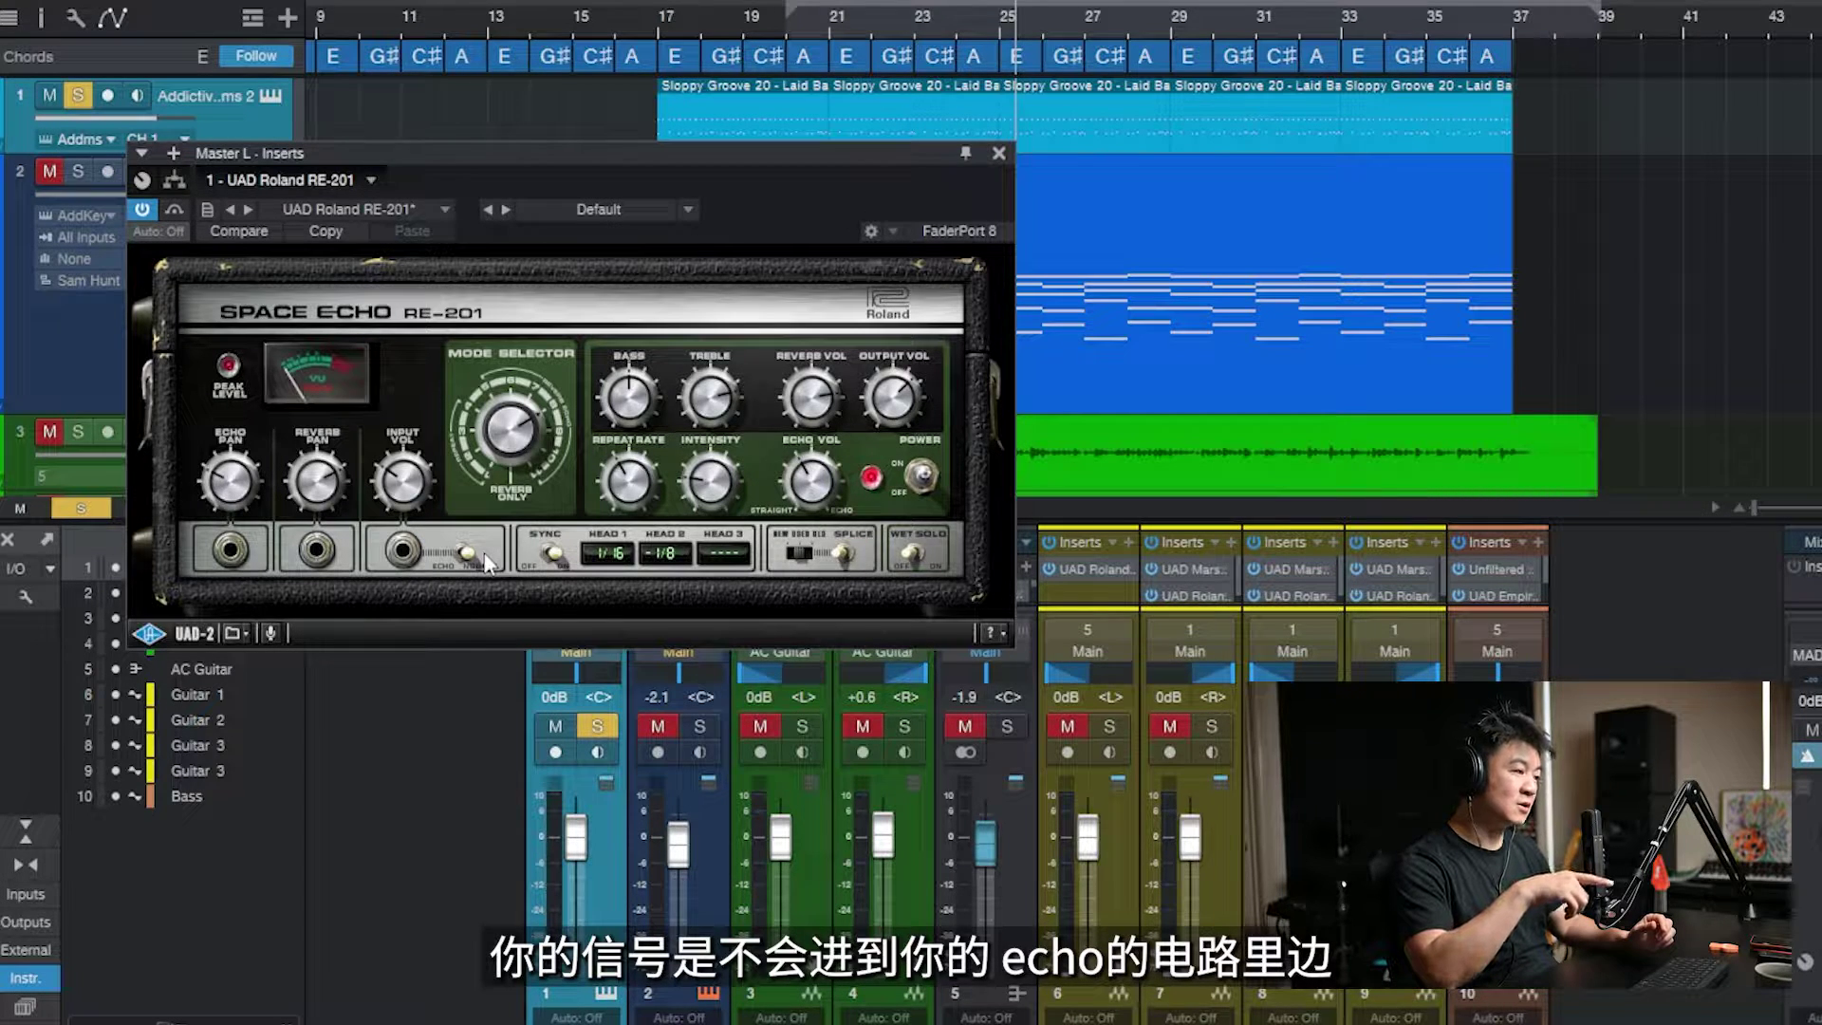
key("space")
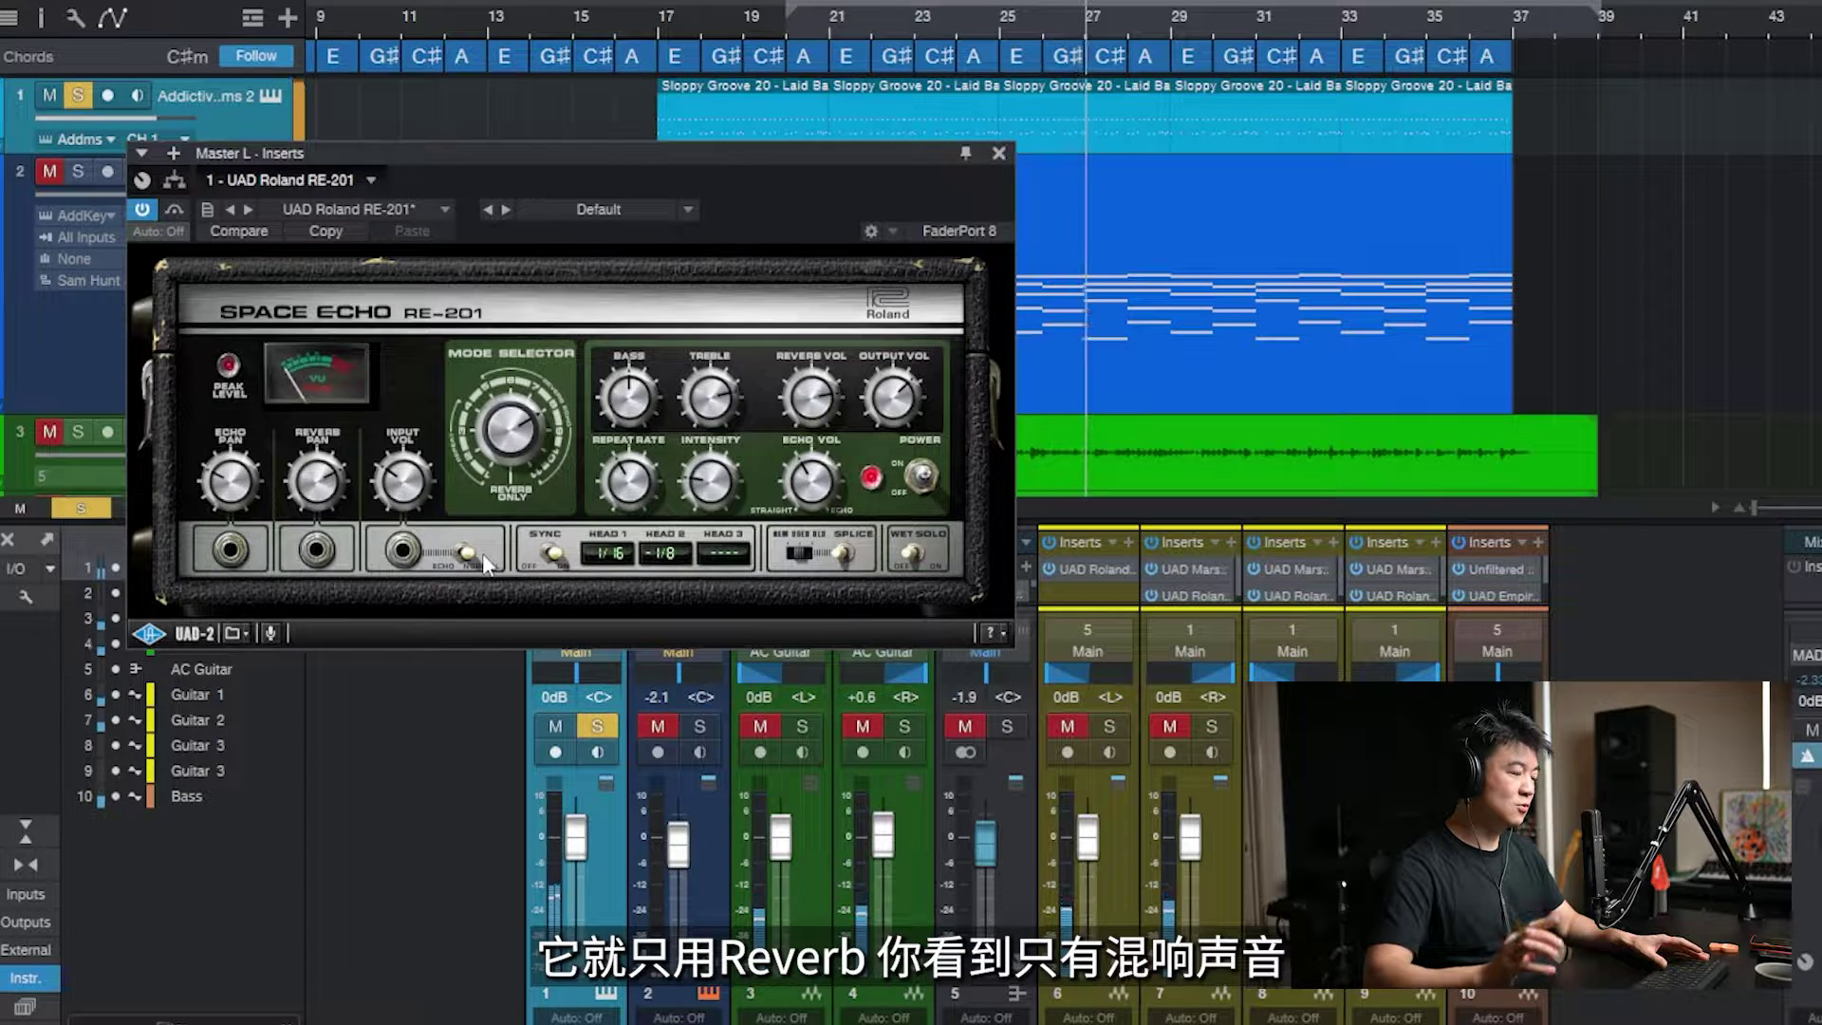
key("space")
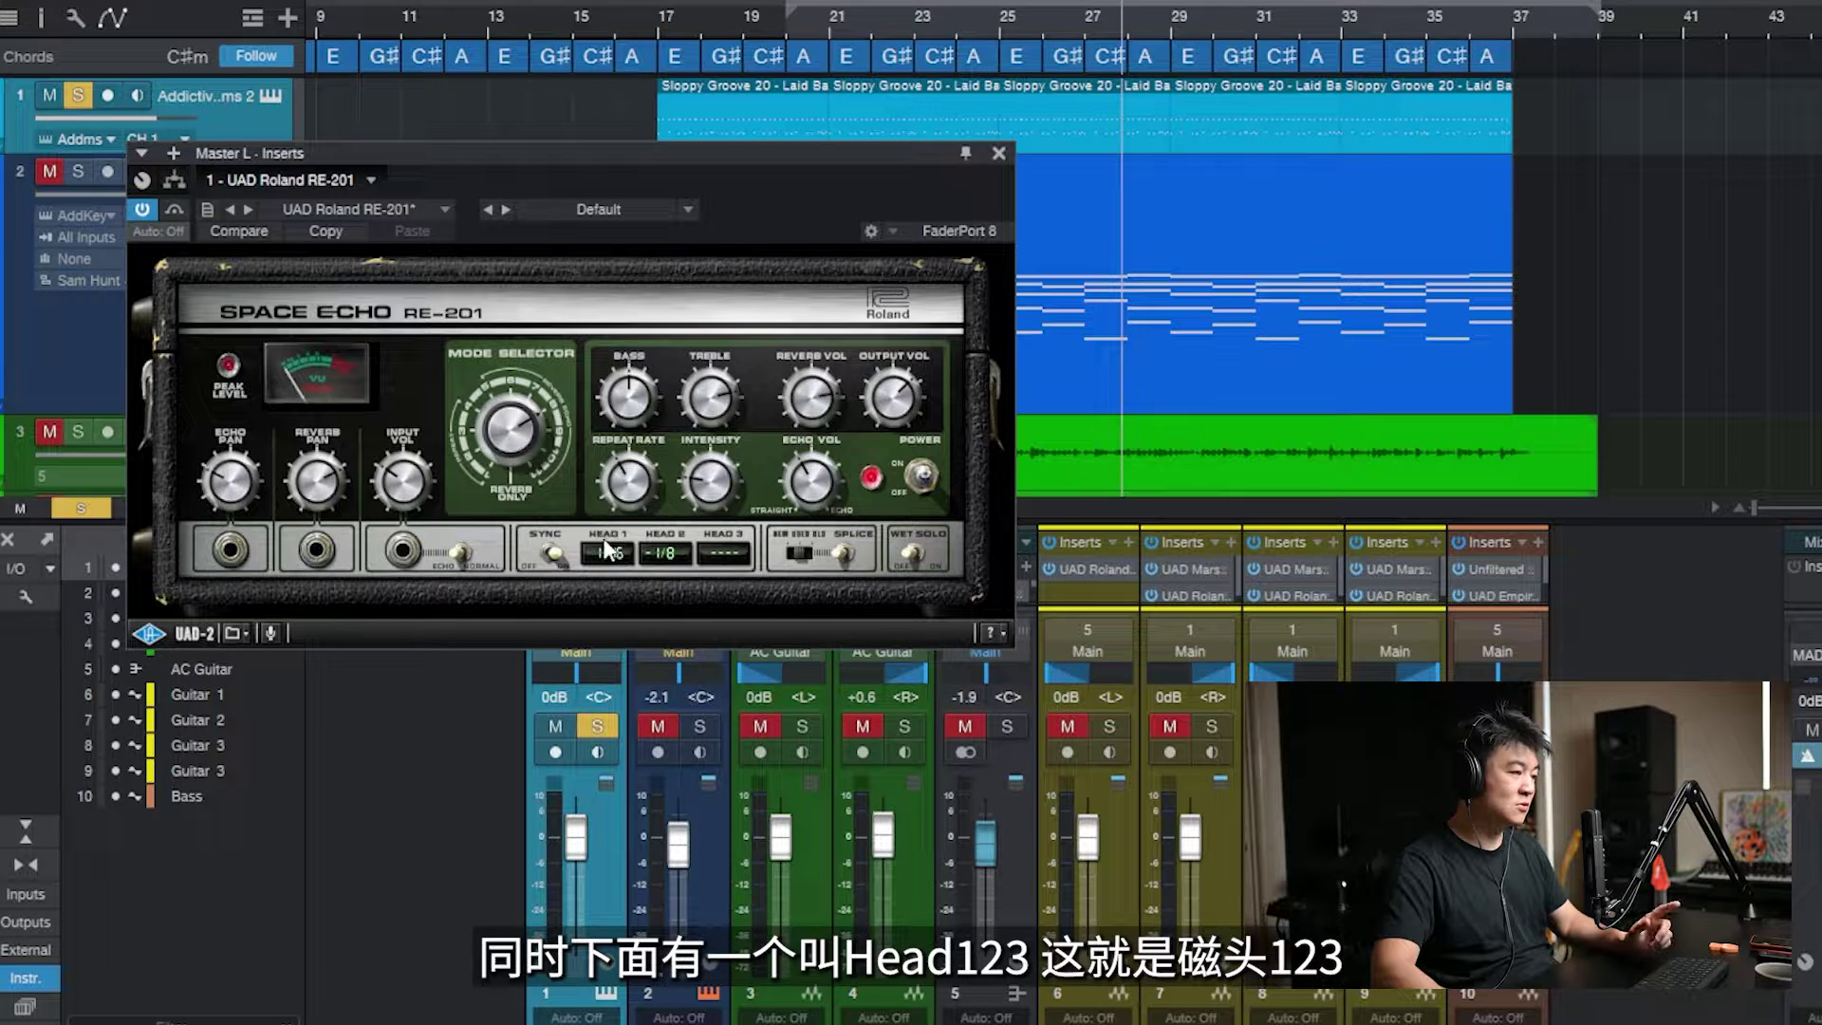
- Turn the Space Echo's tempo sync off and set the Head 1 delay time to 152
left_click(553, 555)
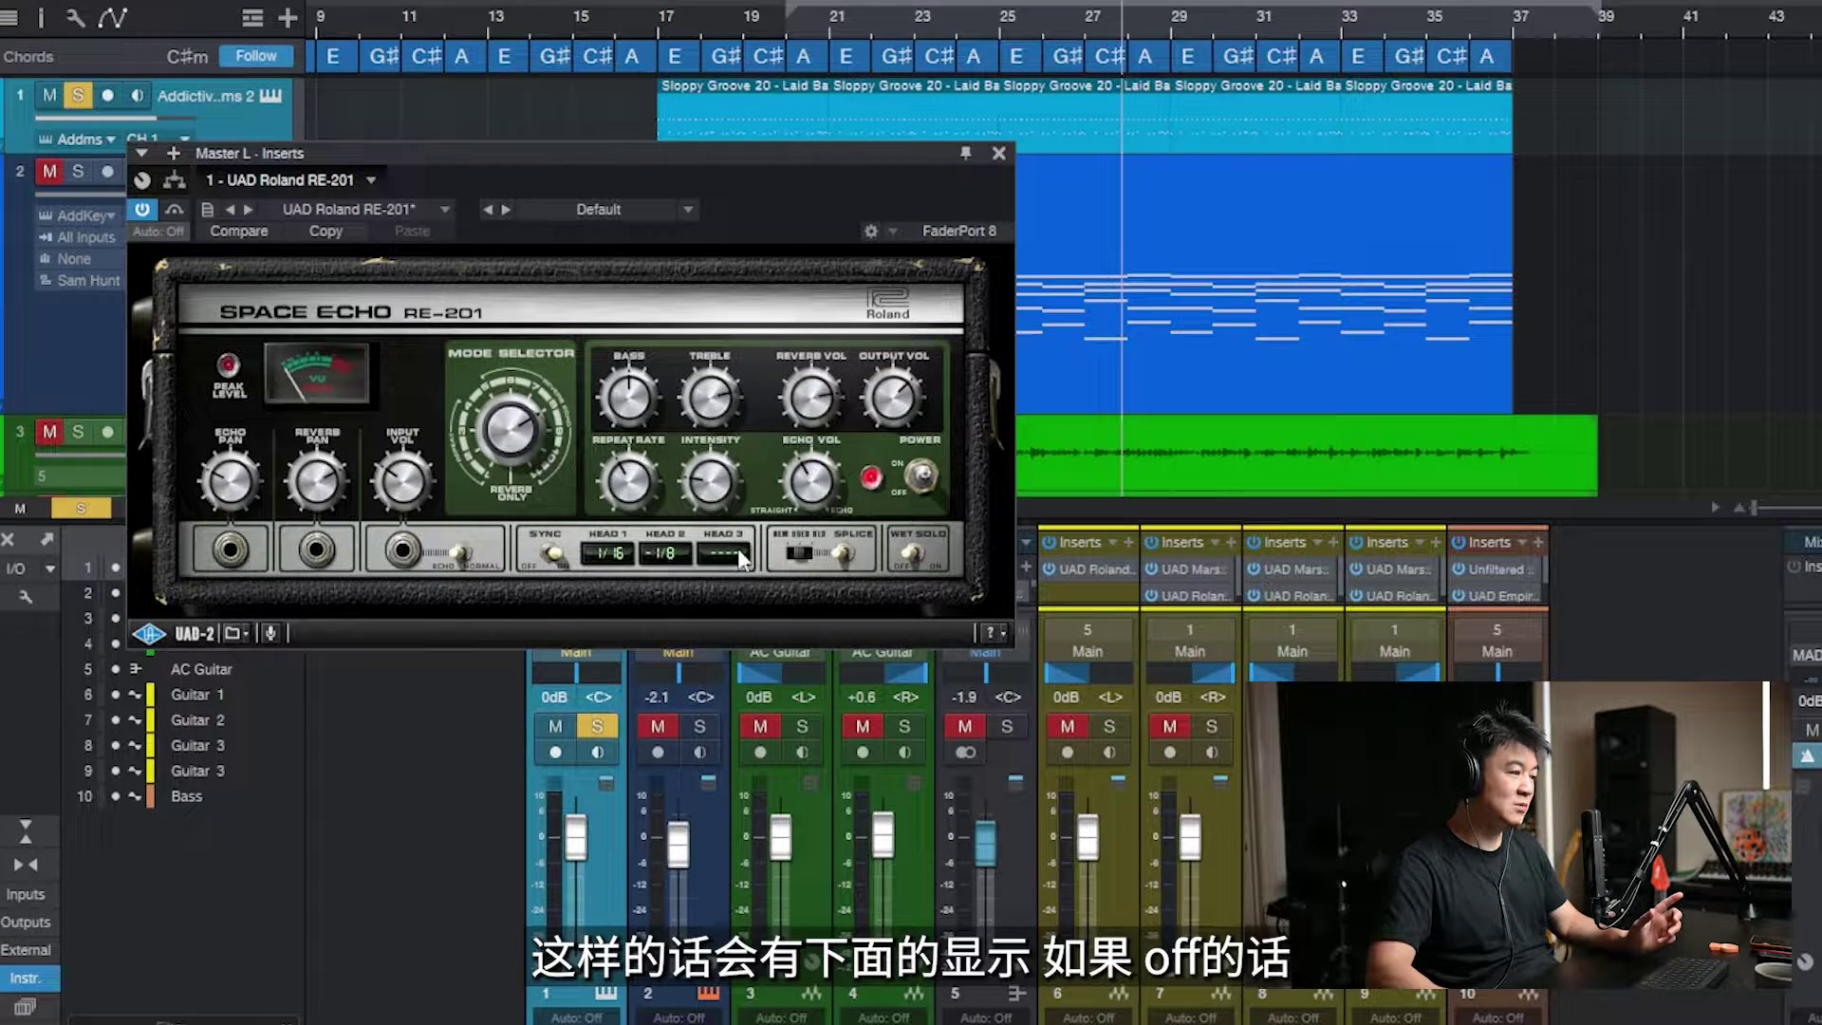
left_click(558, 556)
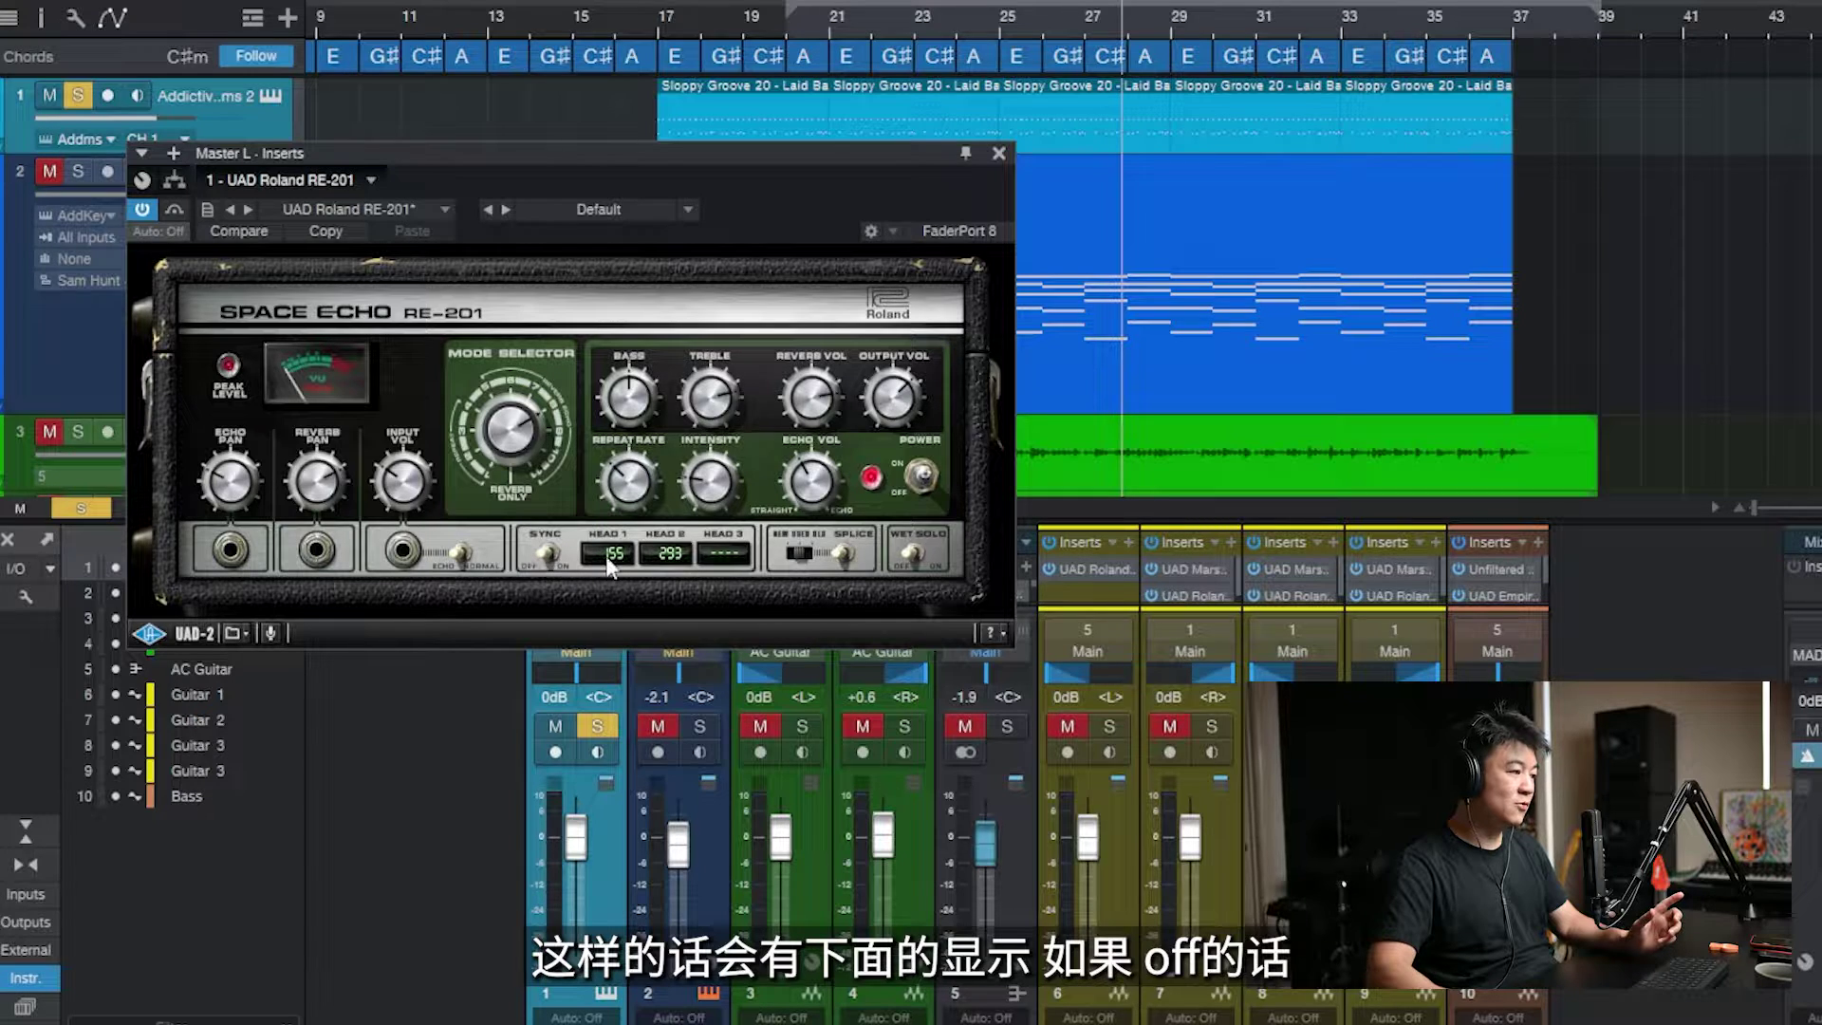
left_click_drag(607, 562, 607, 569)
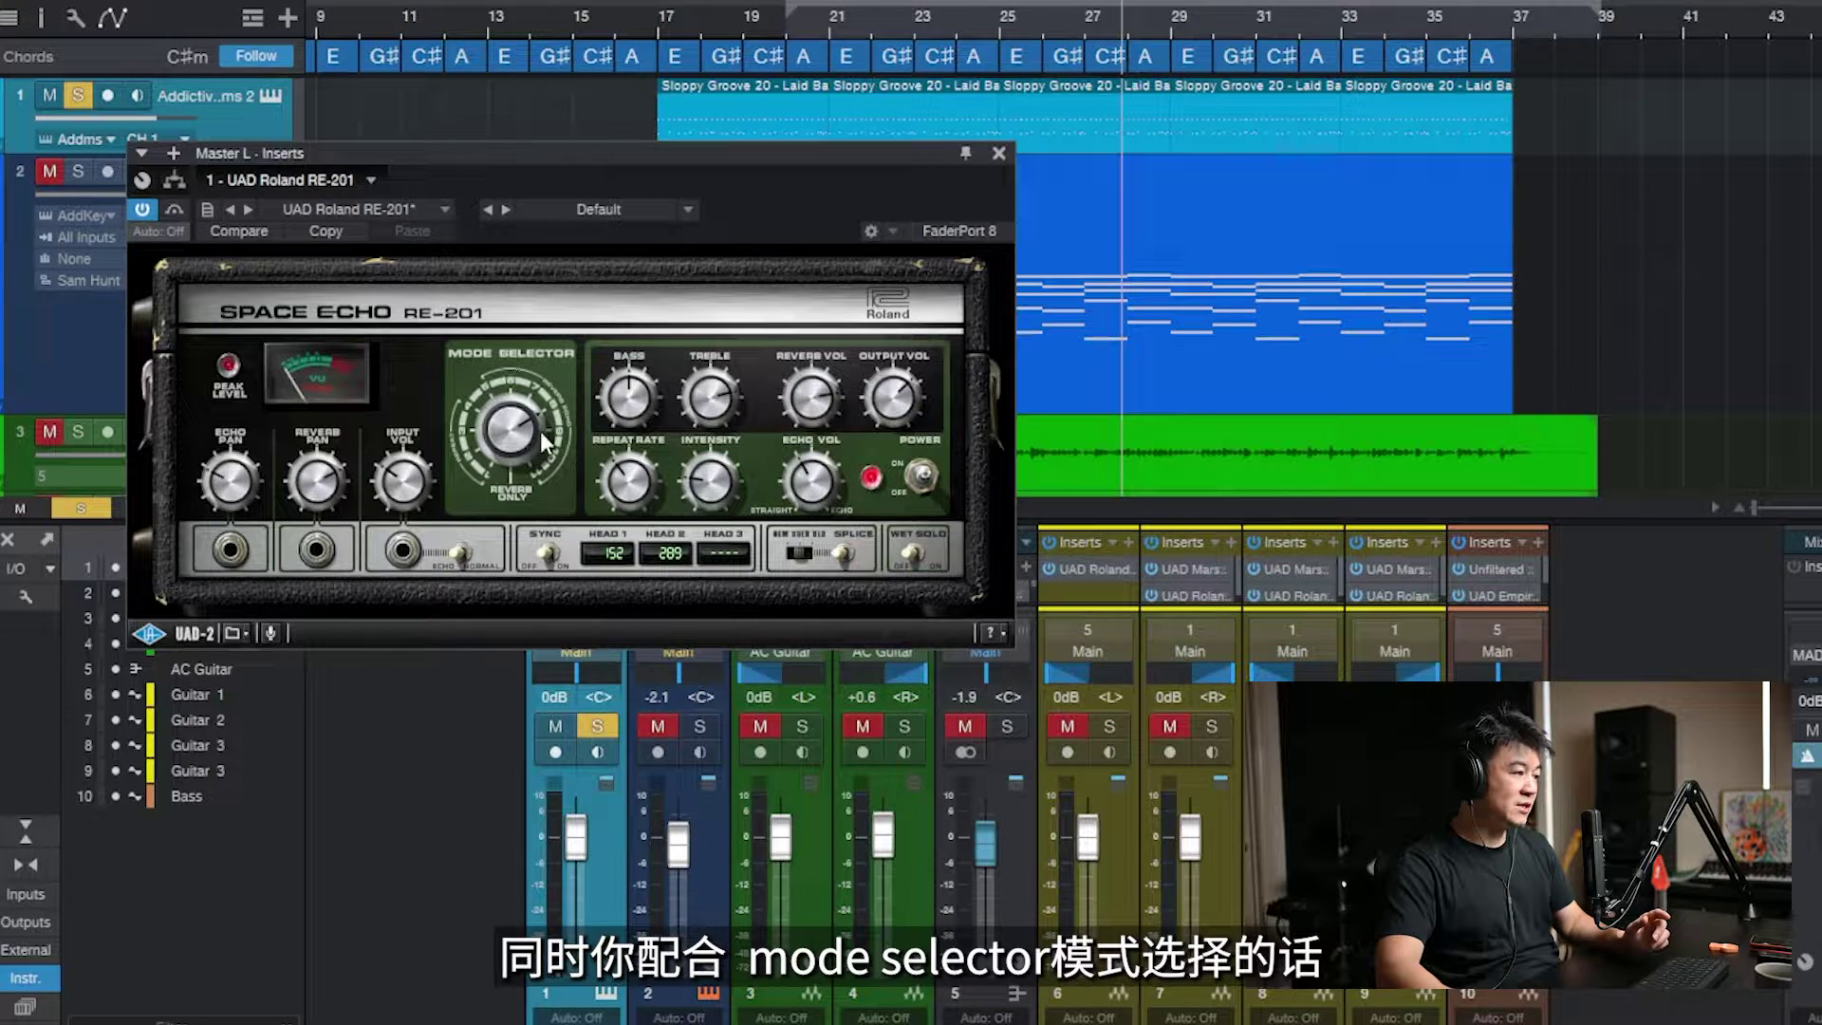
- Step the mode selector through its positions to examine which tape heads each mode combines with the reverb
mouse_move(518, 432)
left_mouse_down()
mouse_move(555, 634)
mouse_move(539, 471)
mouse_move(517, 444)
left_mouse_up()
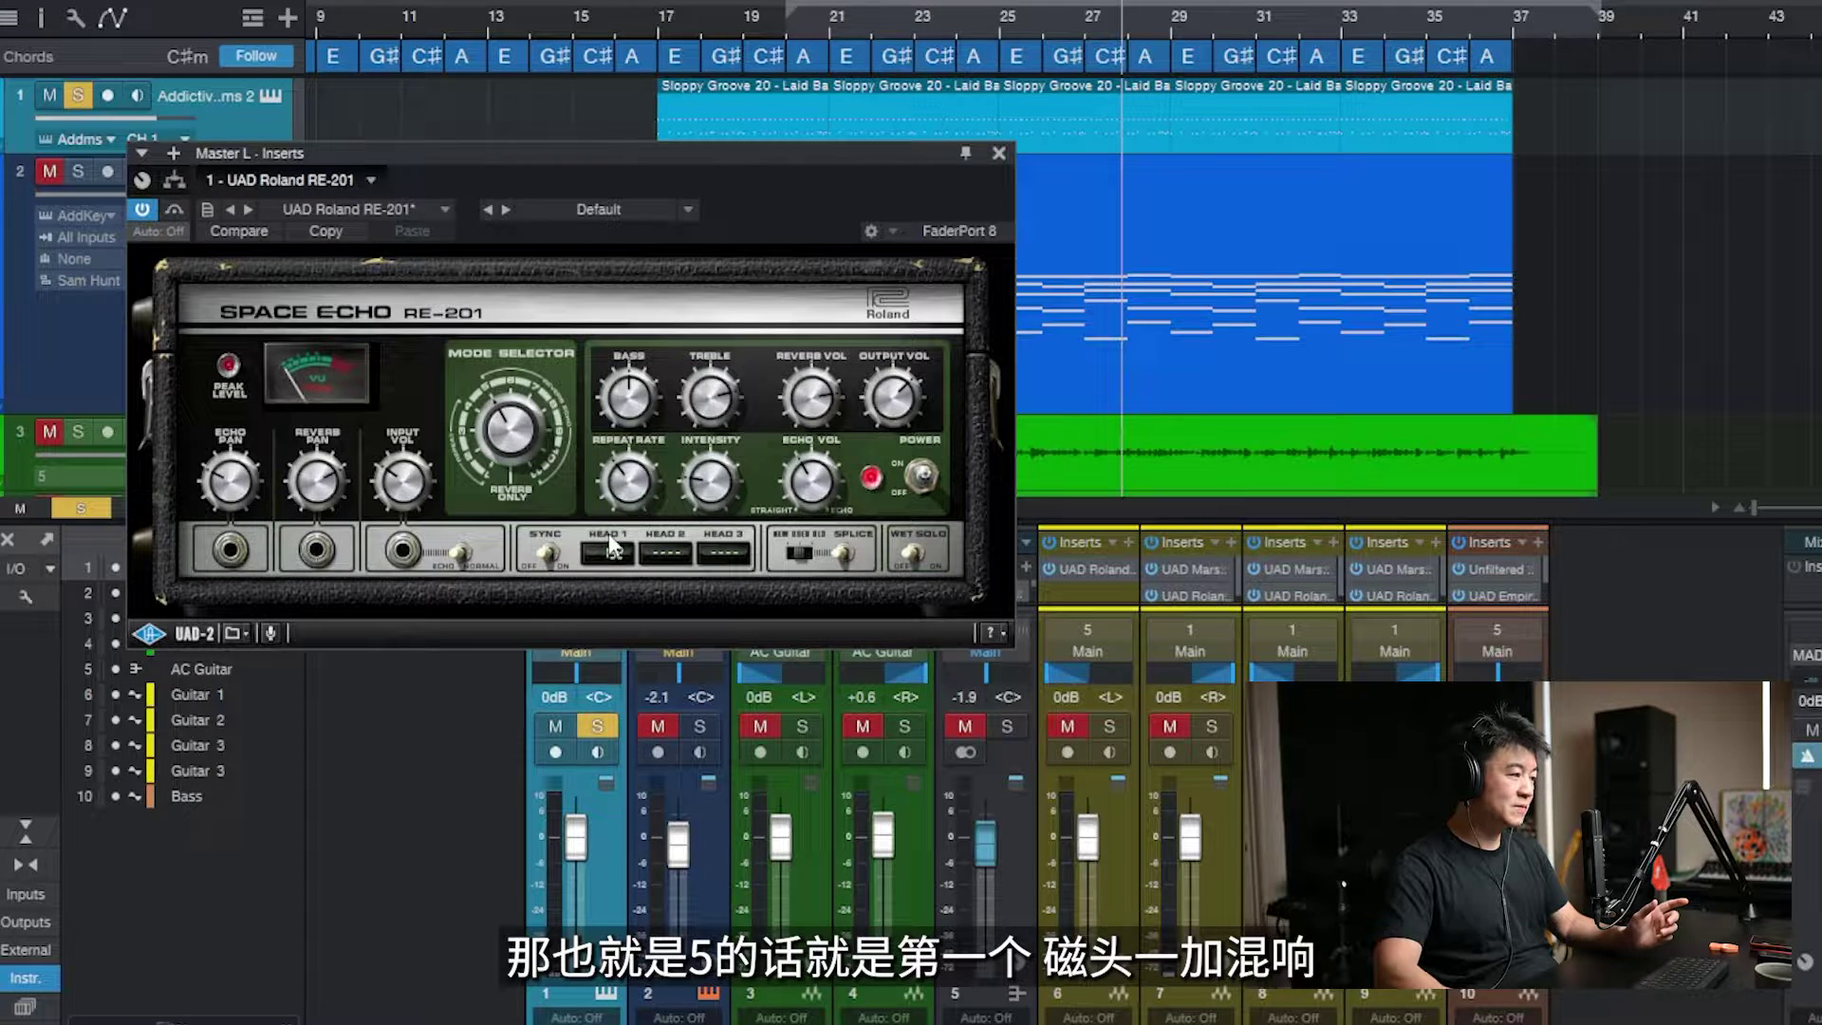
left_click(522, 432)
left_click(522, 429)
left_click(522, 429)
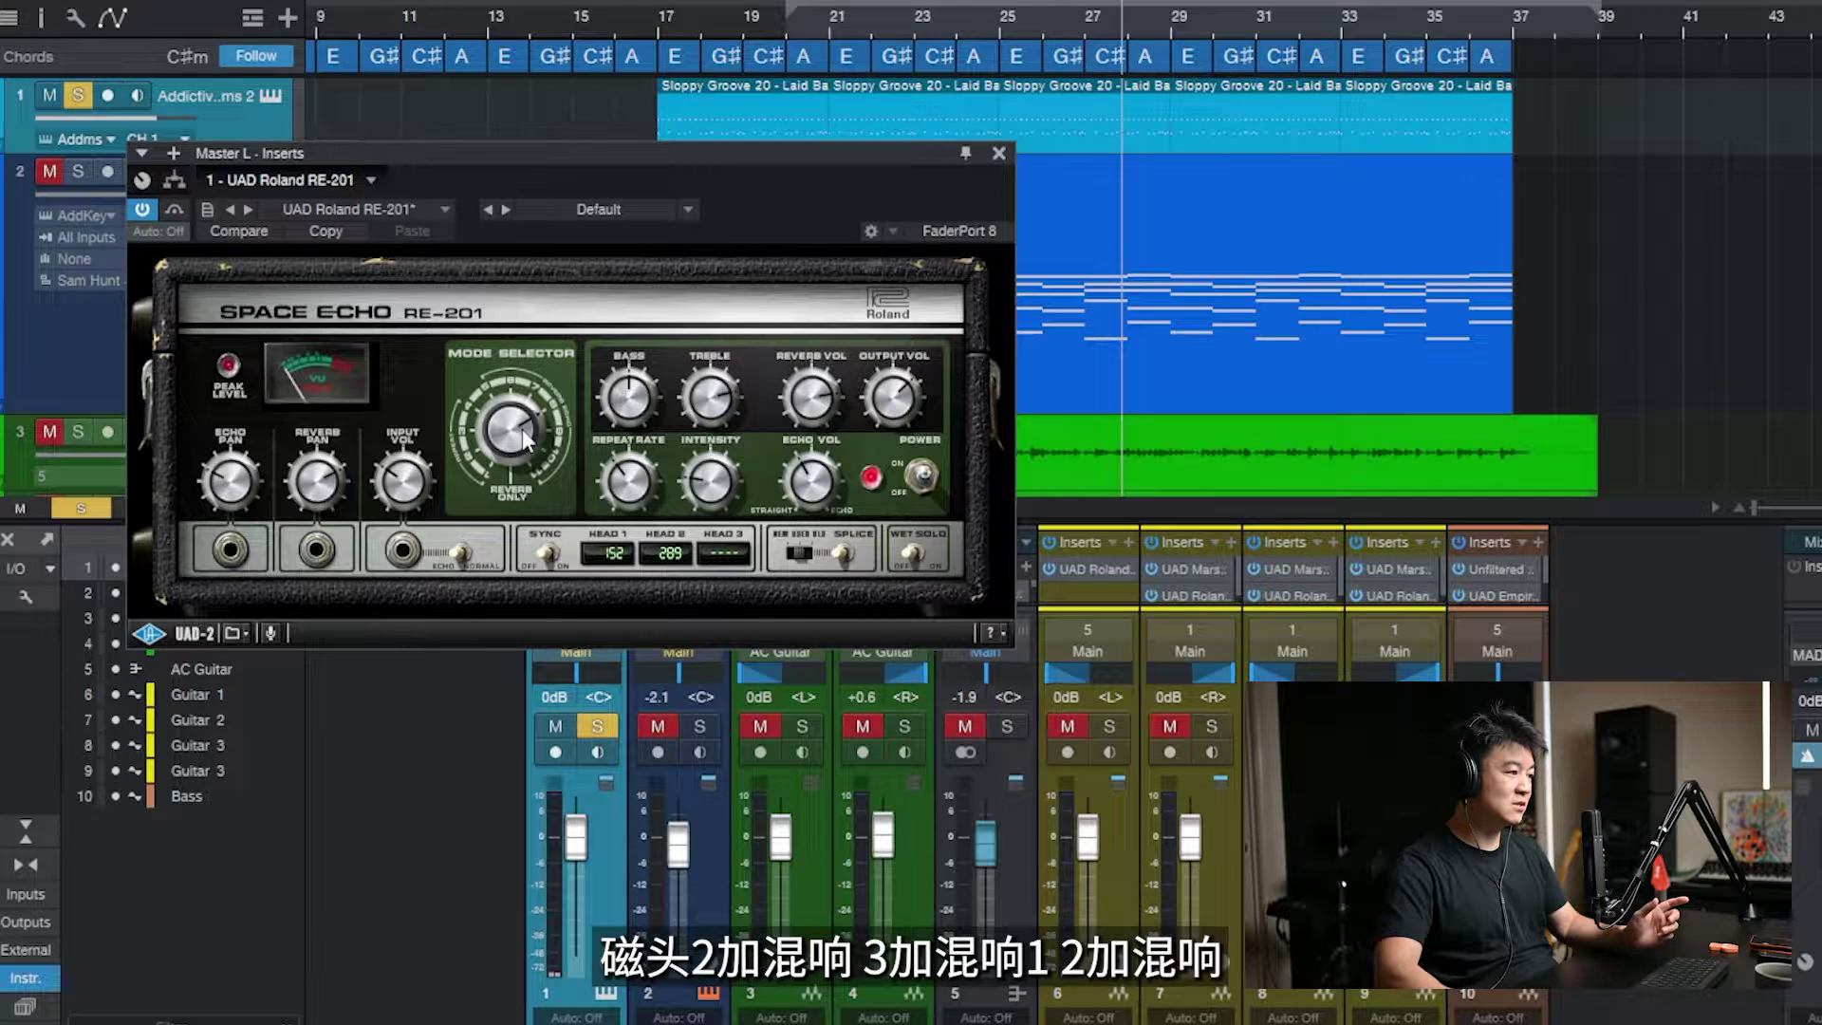
left_click(524, 438)
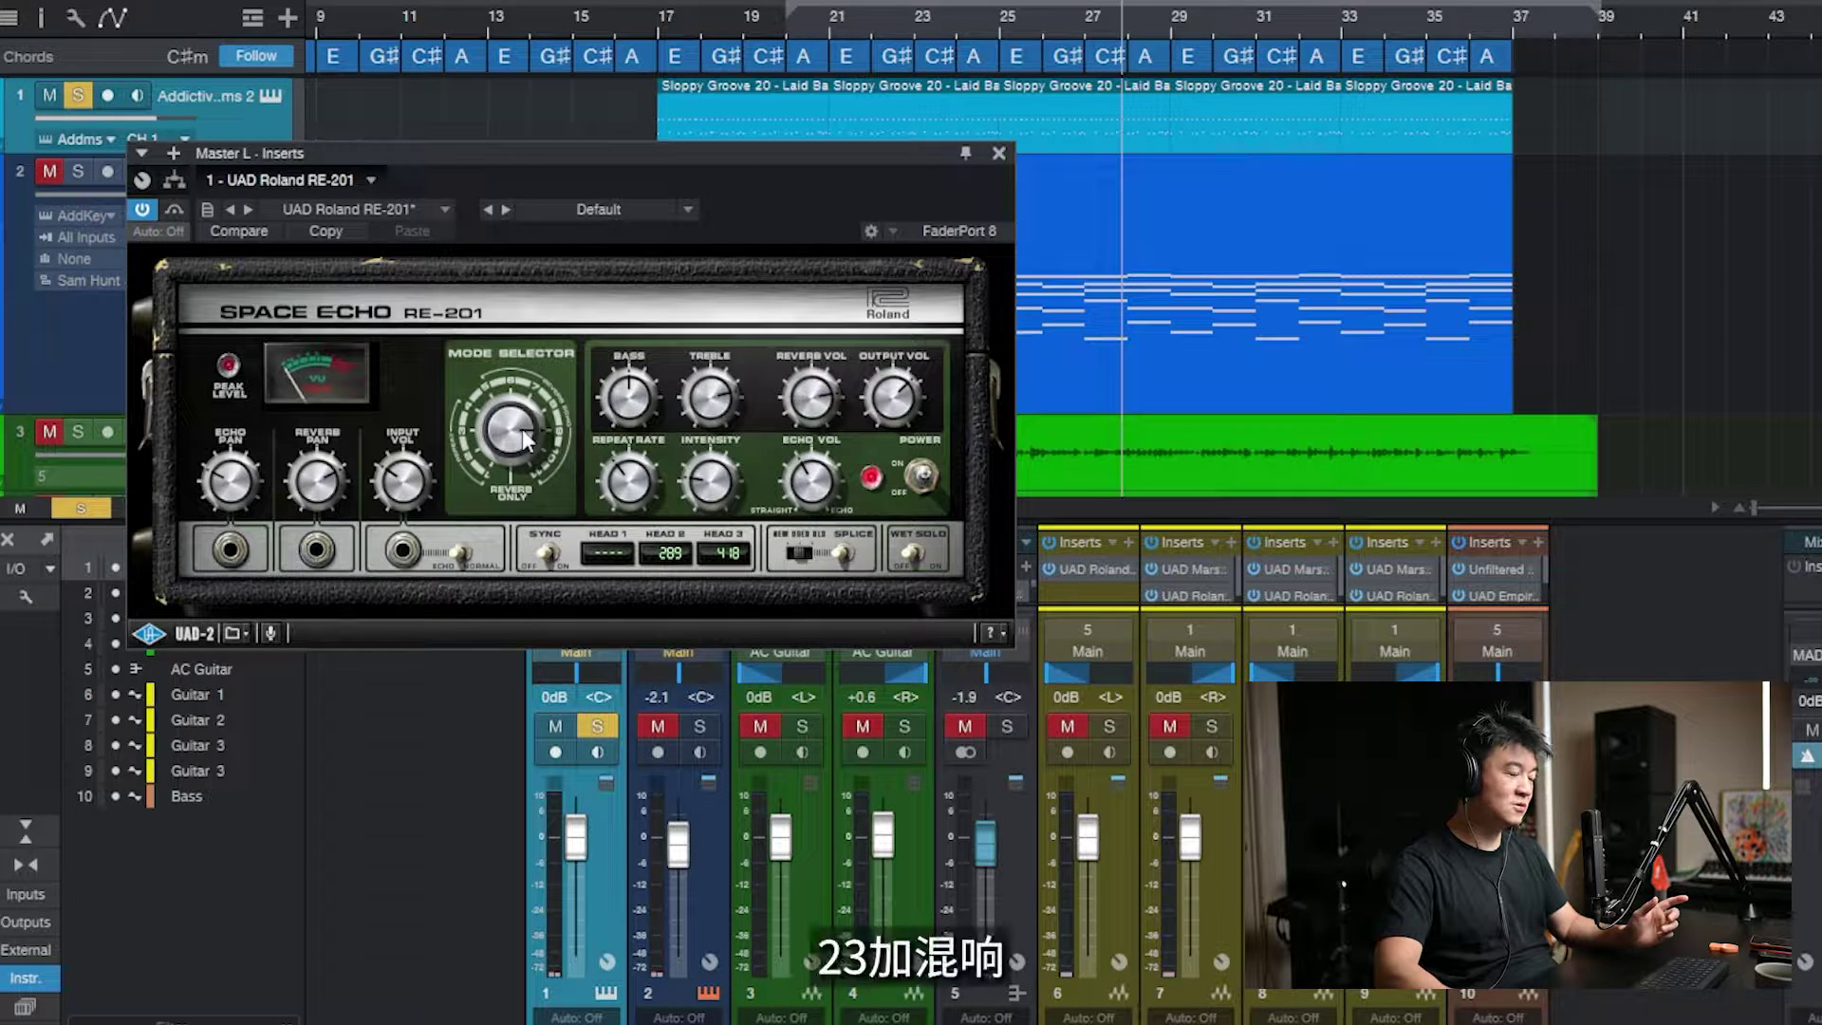
scroll(526, 438, "up", 1)
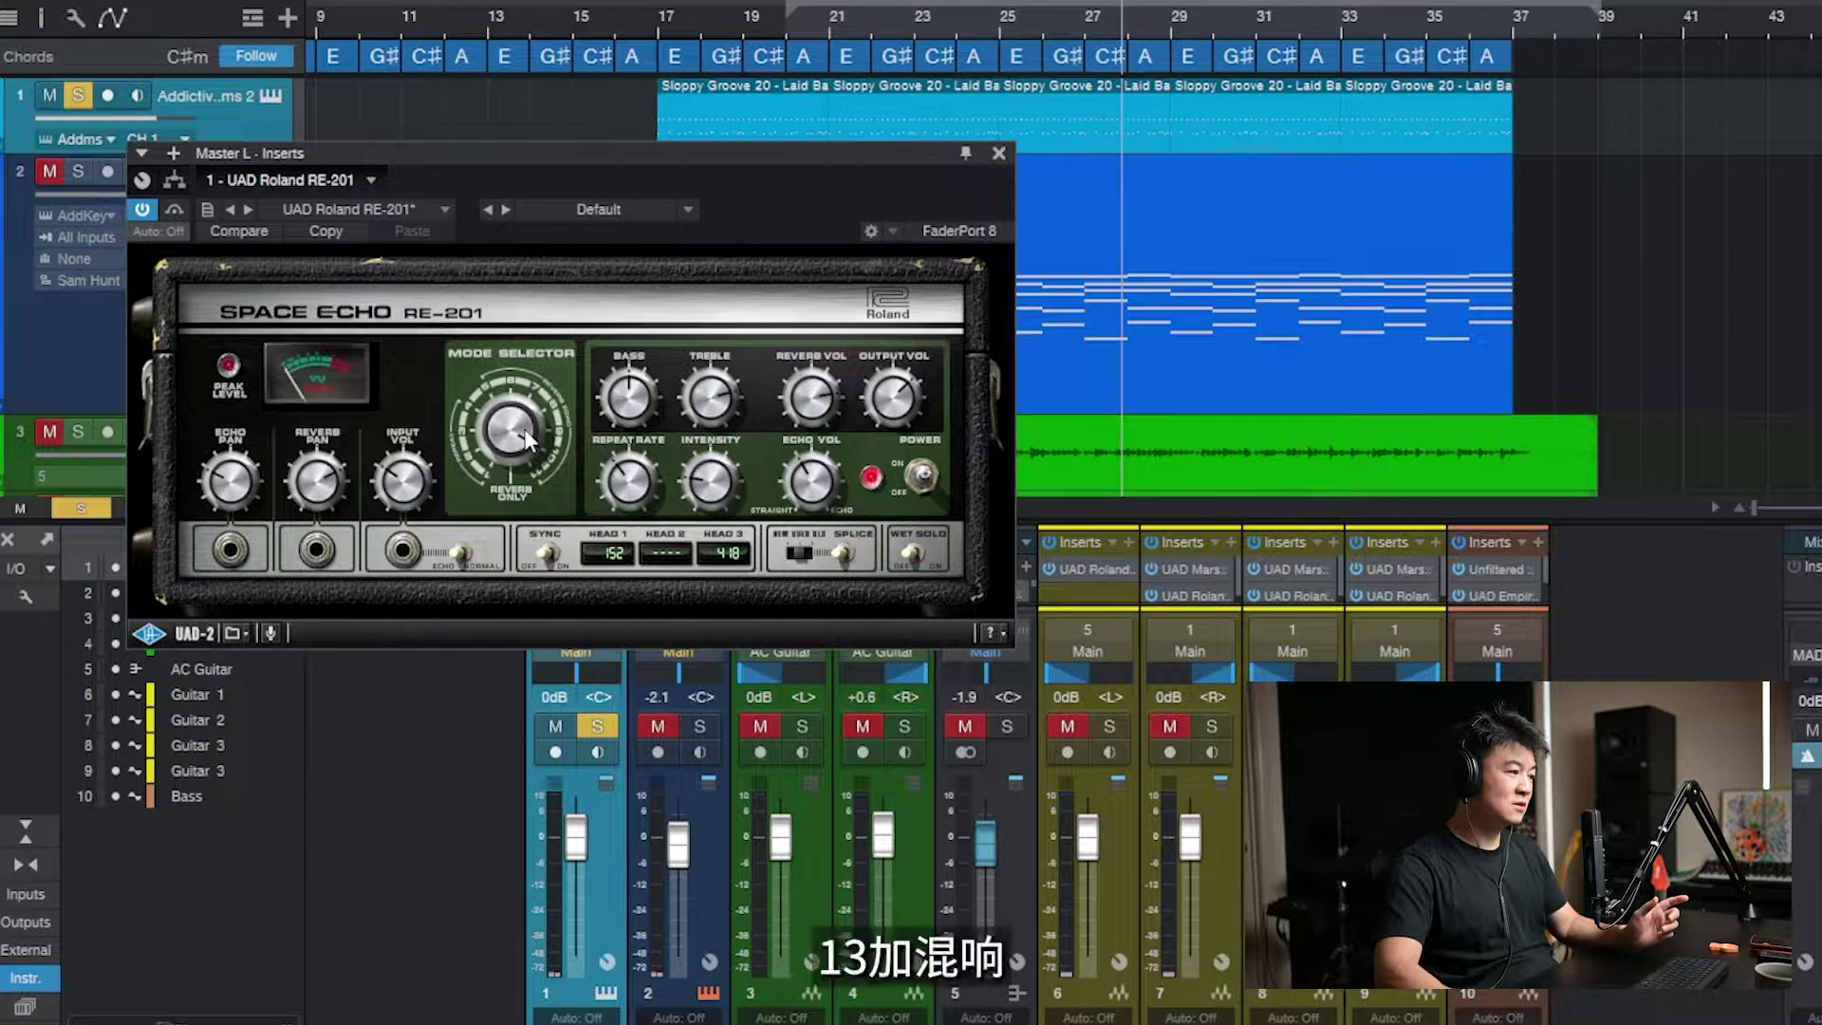
scroll(527, 439, "up", 1)
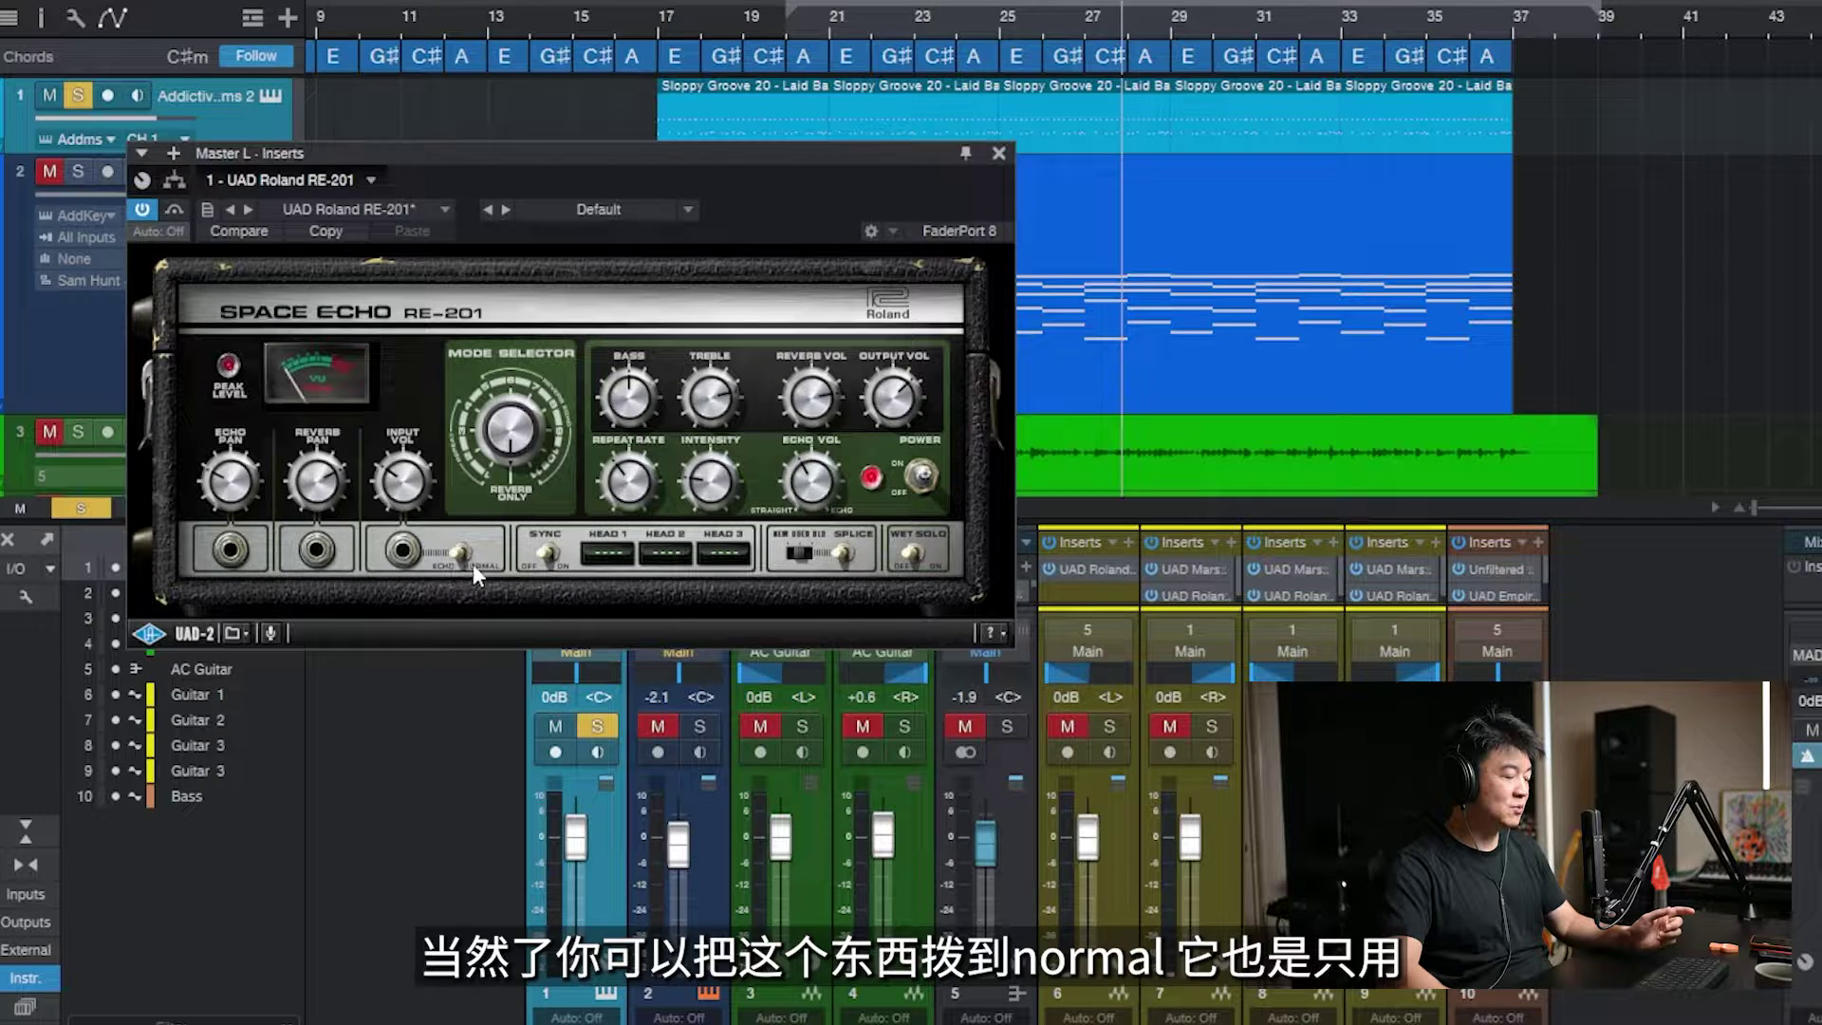
- Select the mode that uses all three tape heads and raise the repeat rate for head delays of 78, 148 and 214
mouse_move(517, 493)
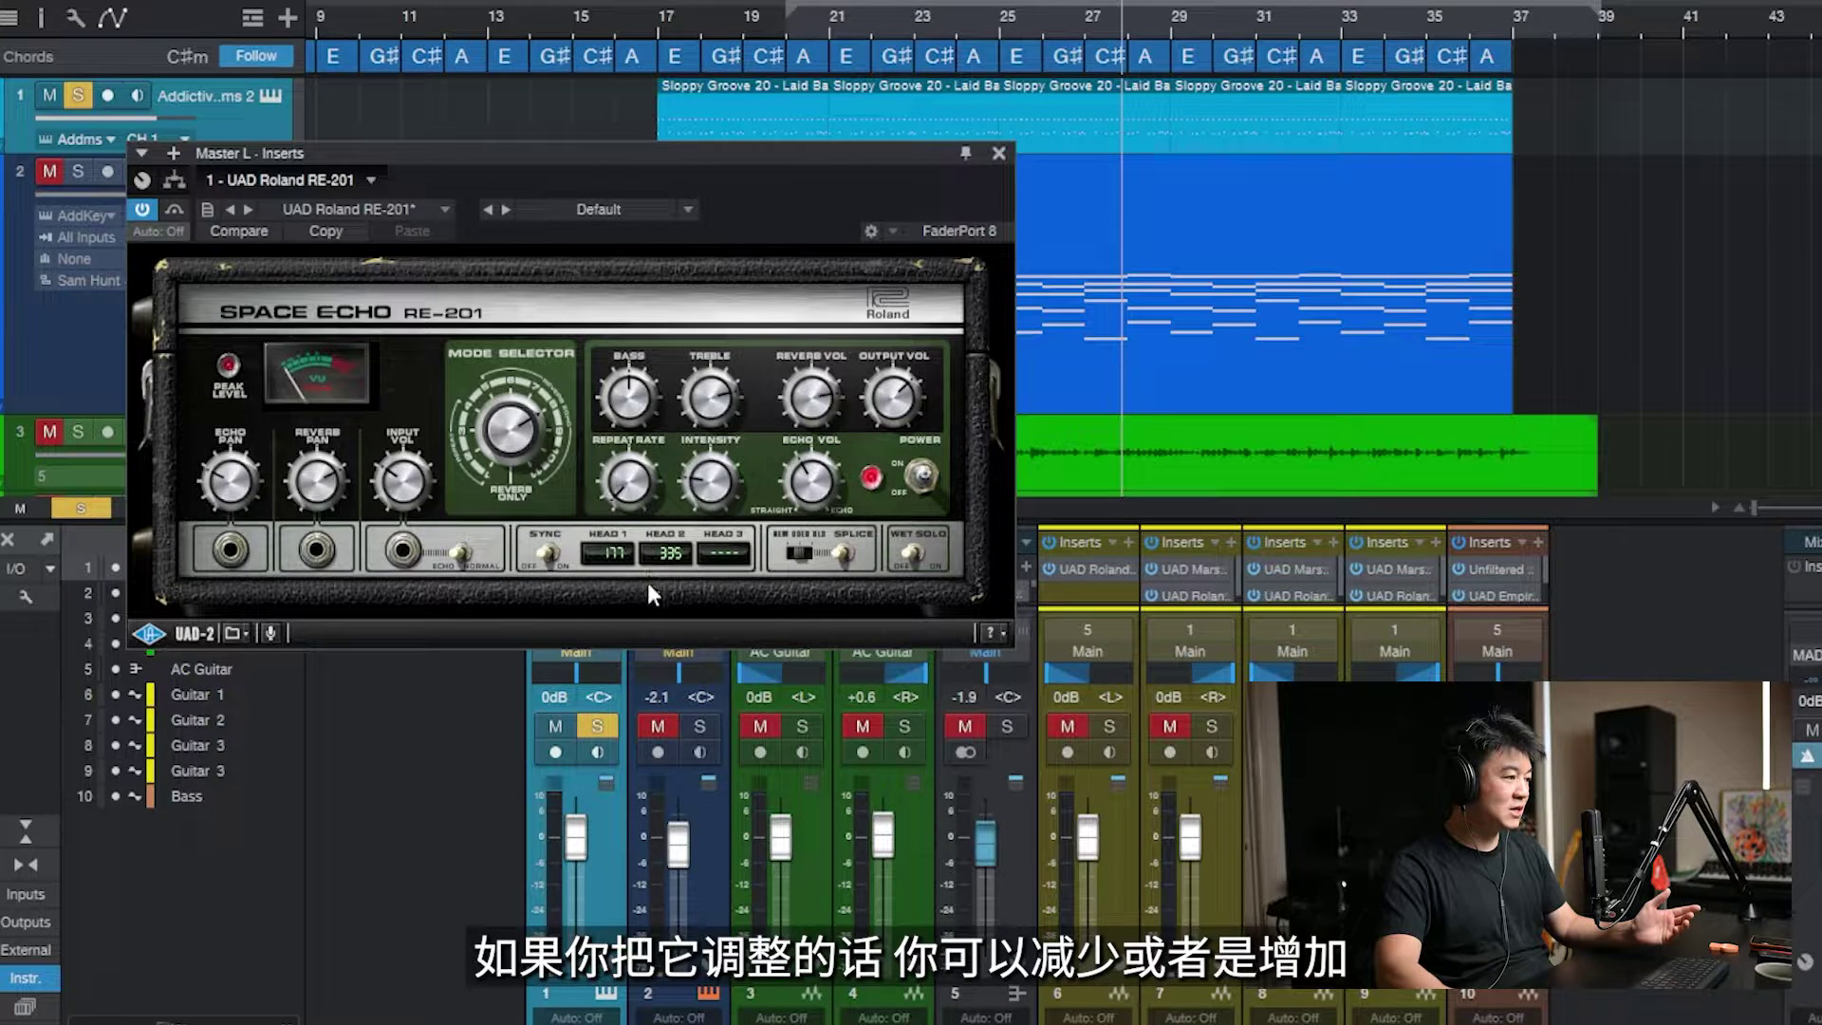
left_click_drag(509, 429, 508, 443)
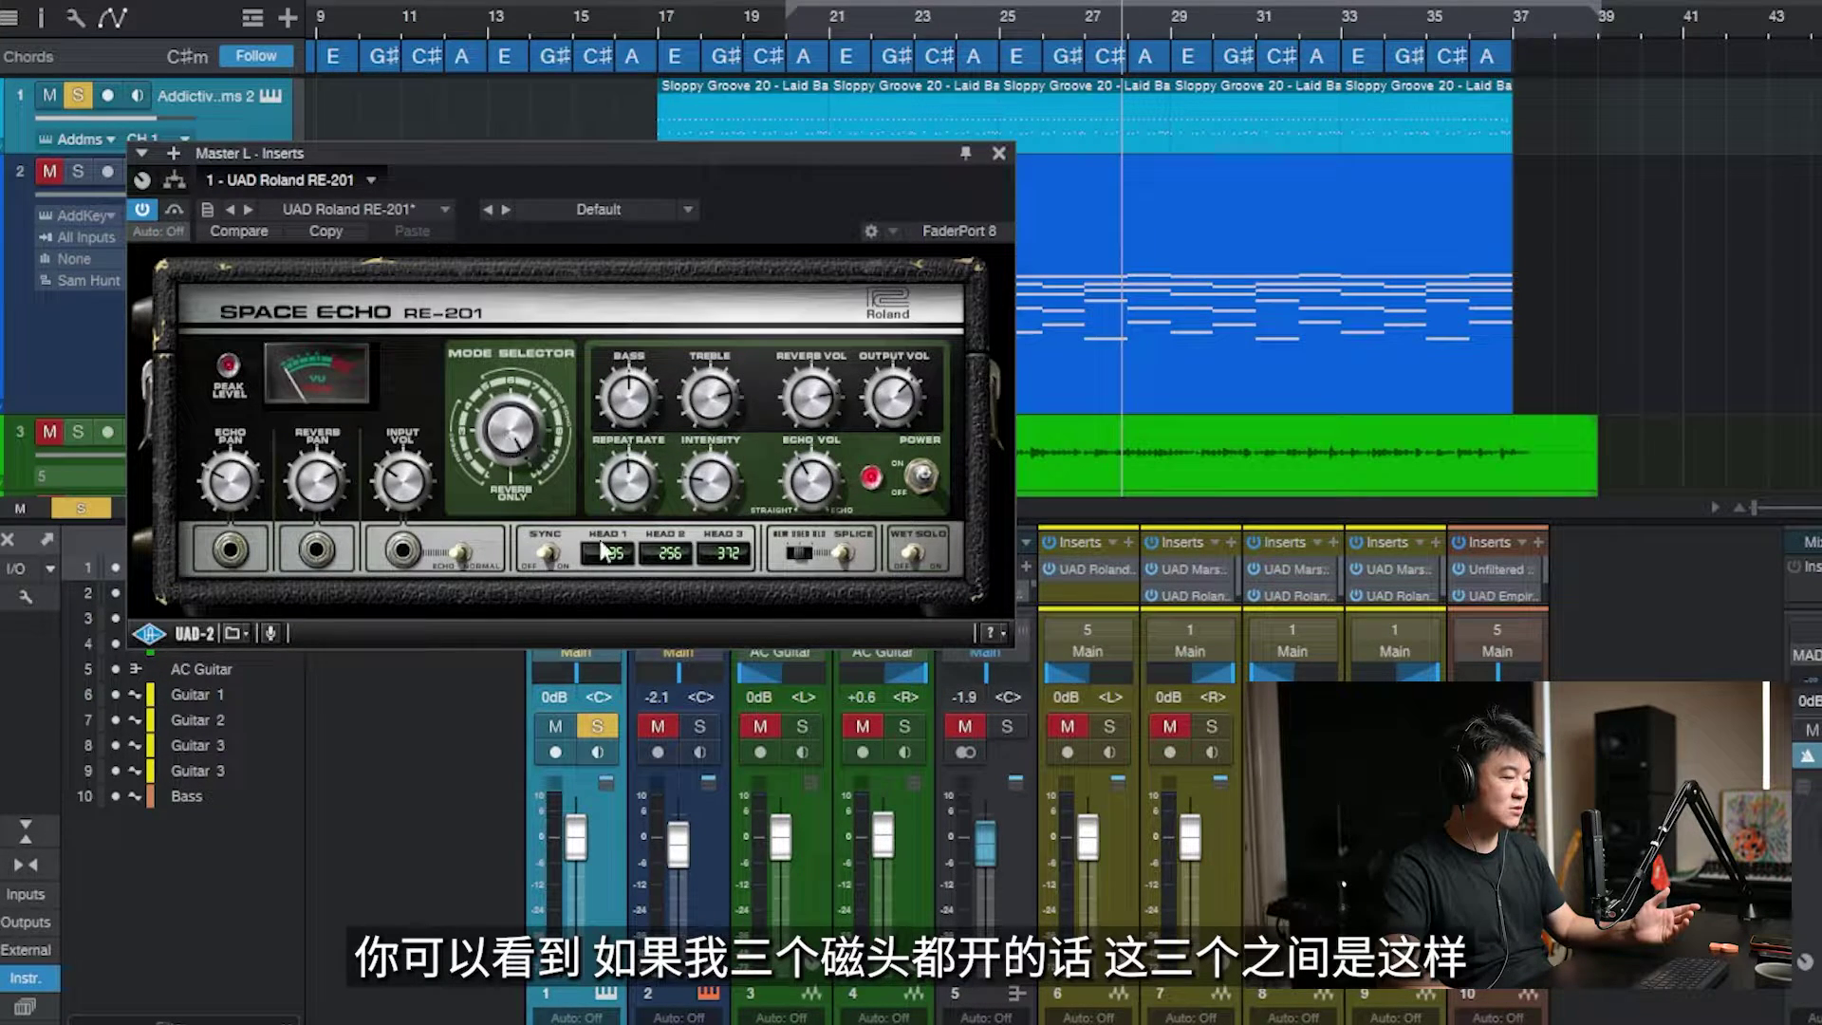
left_click_drag(632, 492, 642, 512)
left_click_drag(649, 432, 648, 400)
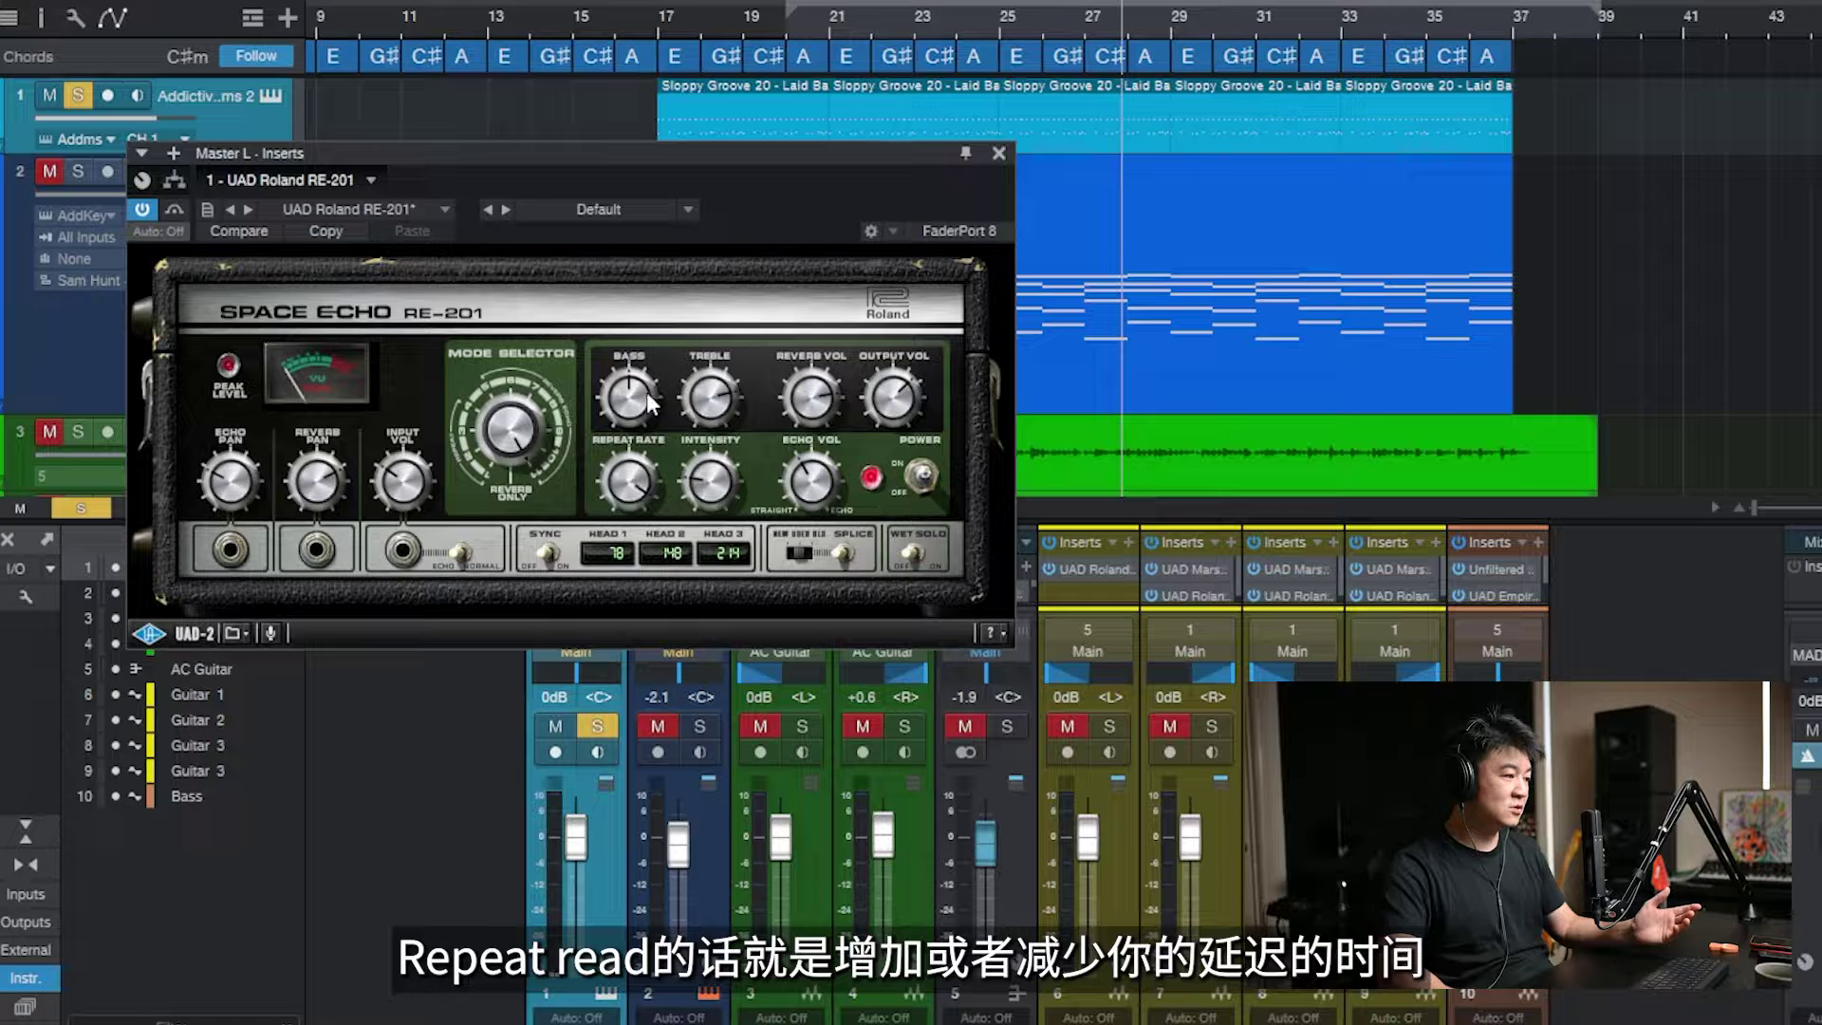
- Turn tempo sync on and set the Space Echo to Head 1 only with a 1/8 delay
left_click(547, 553)
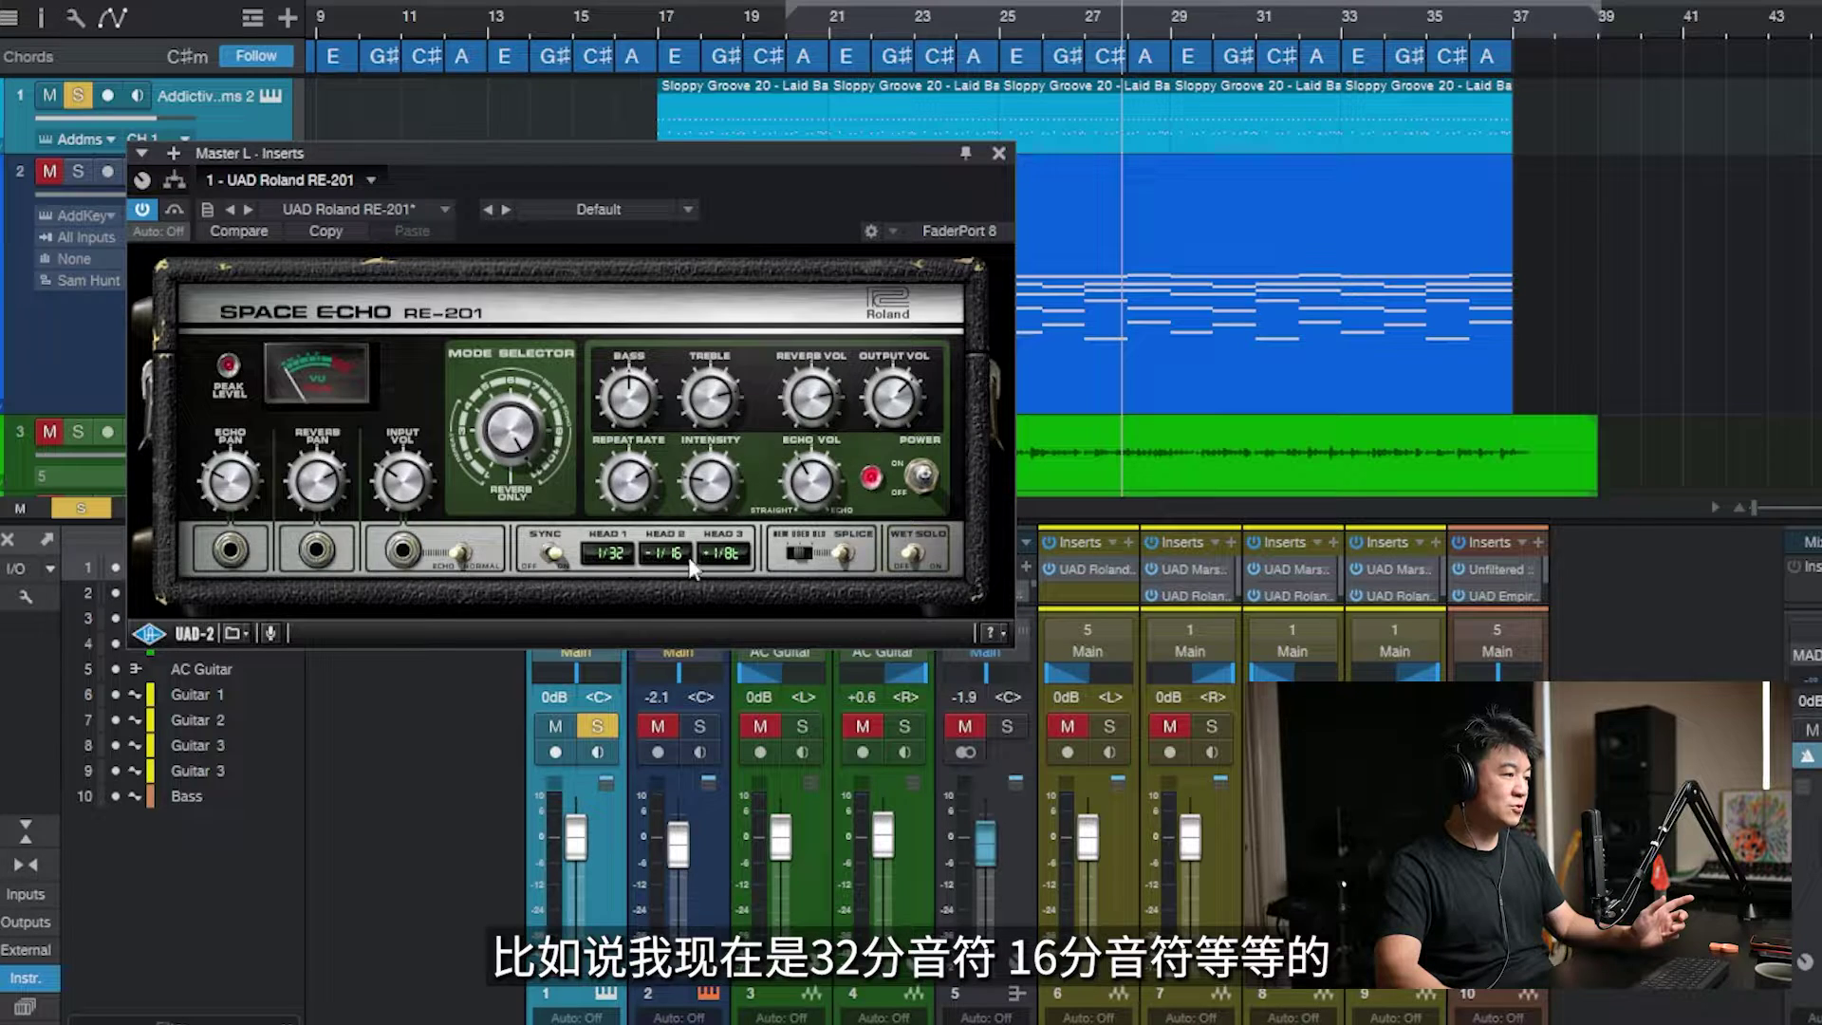
scroll(630, 491, "down", 1)
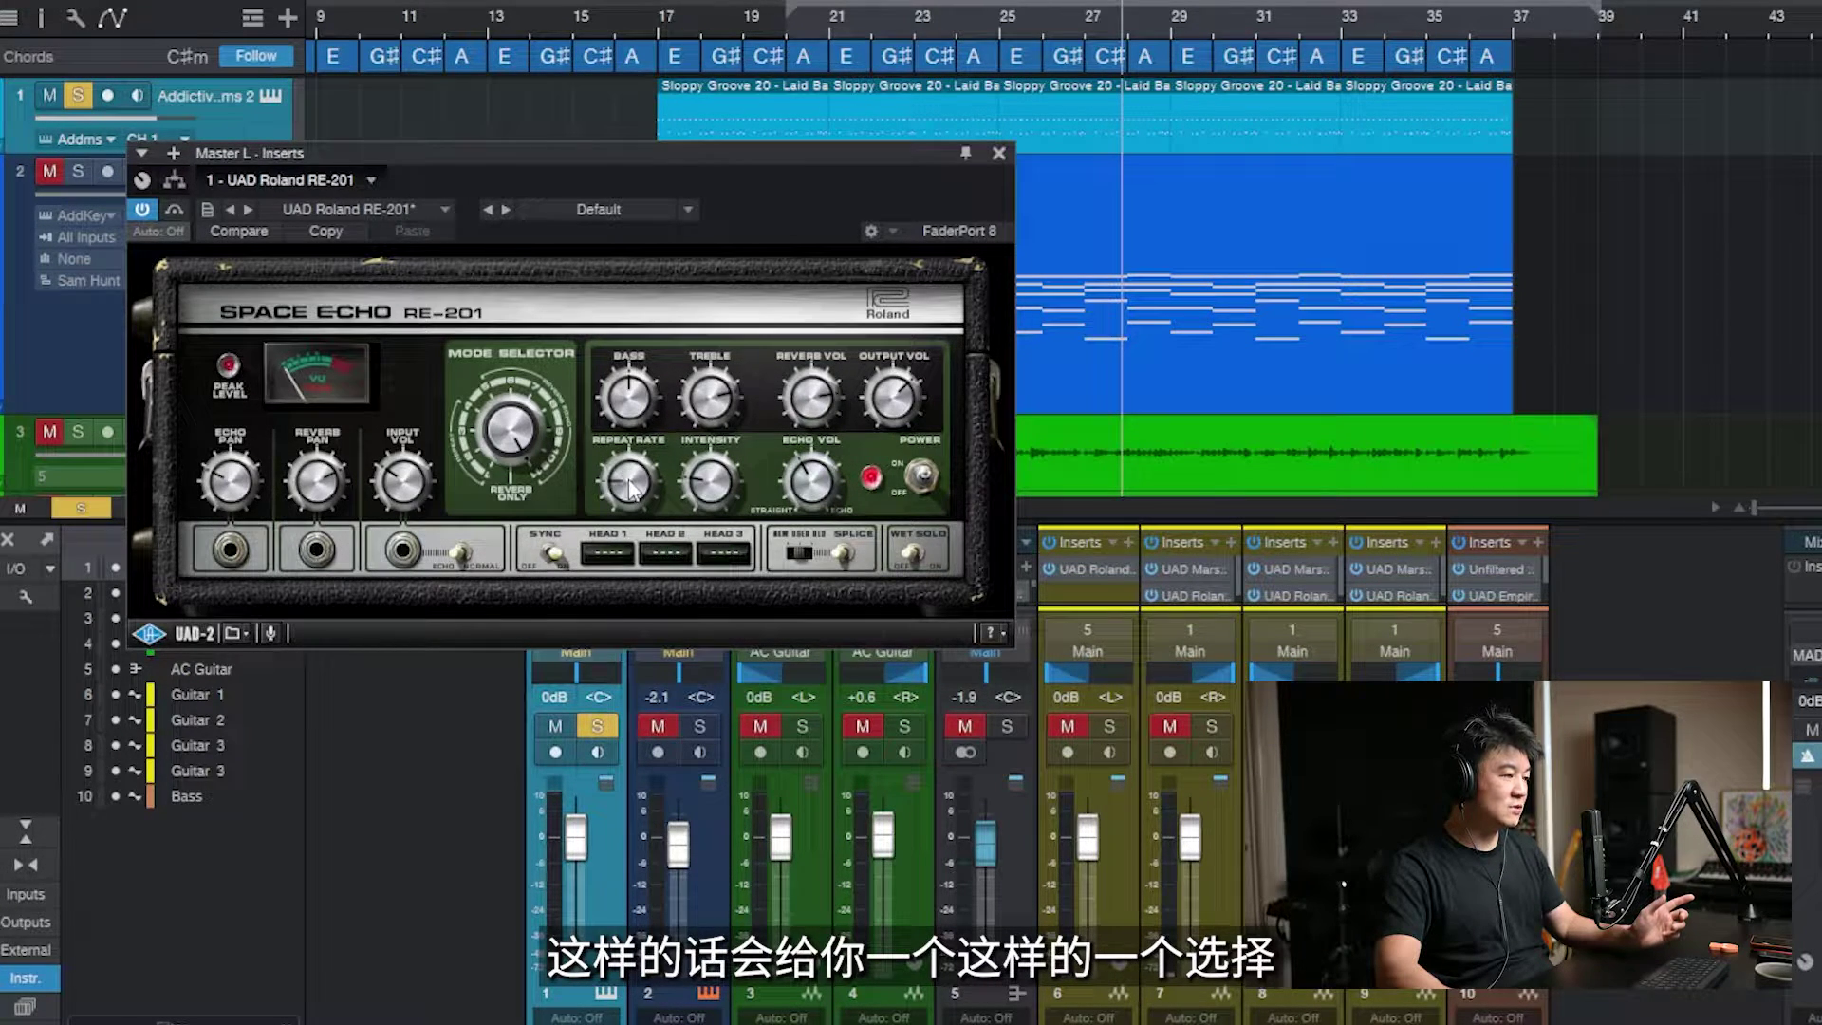
left_click_drag(630, 490, 627, 536)
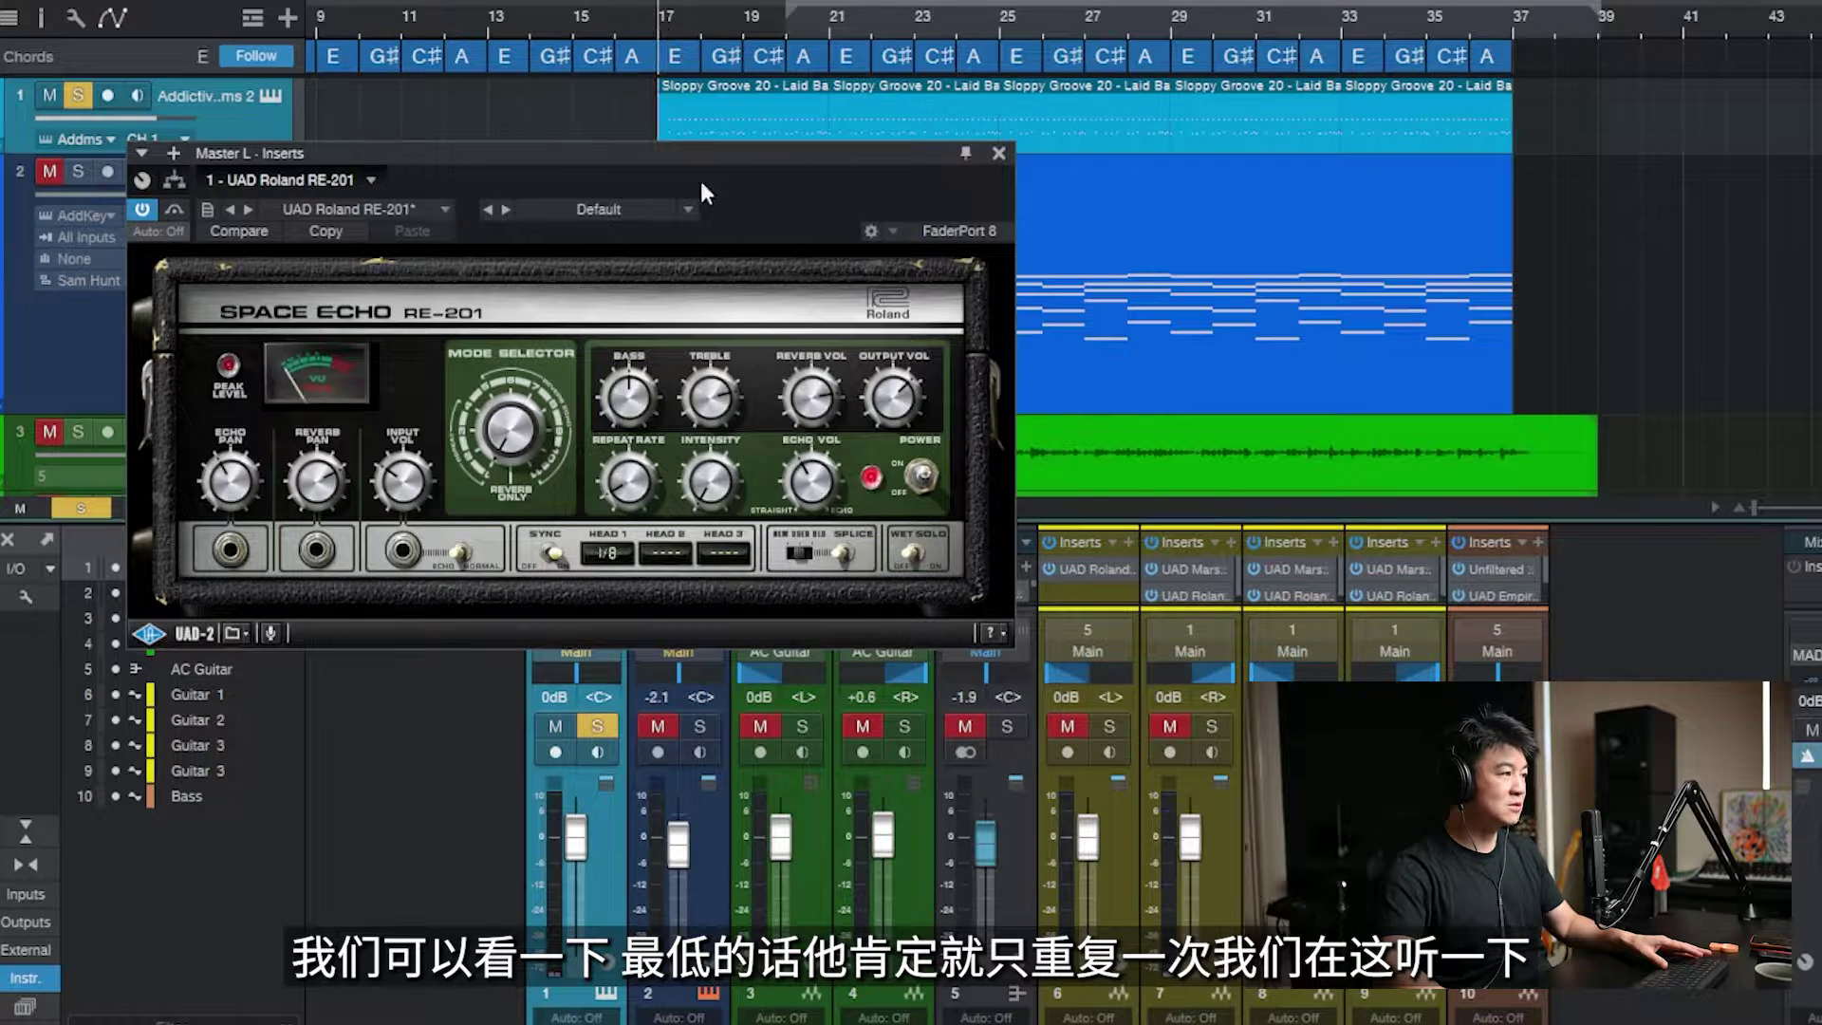
- Audition the soloed drums while adjusting the echo's intensity and its bass and treble controls
key("space")
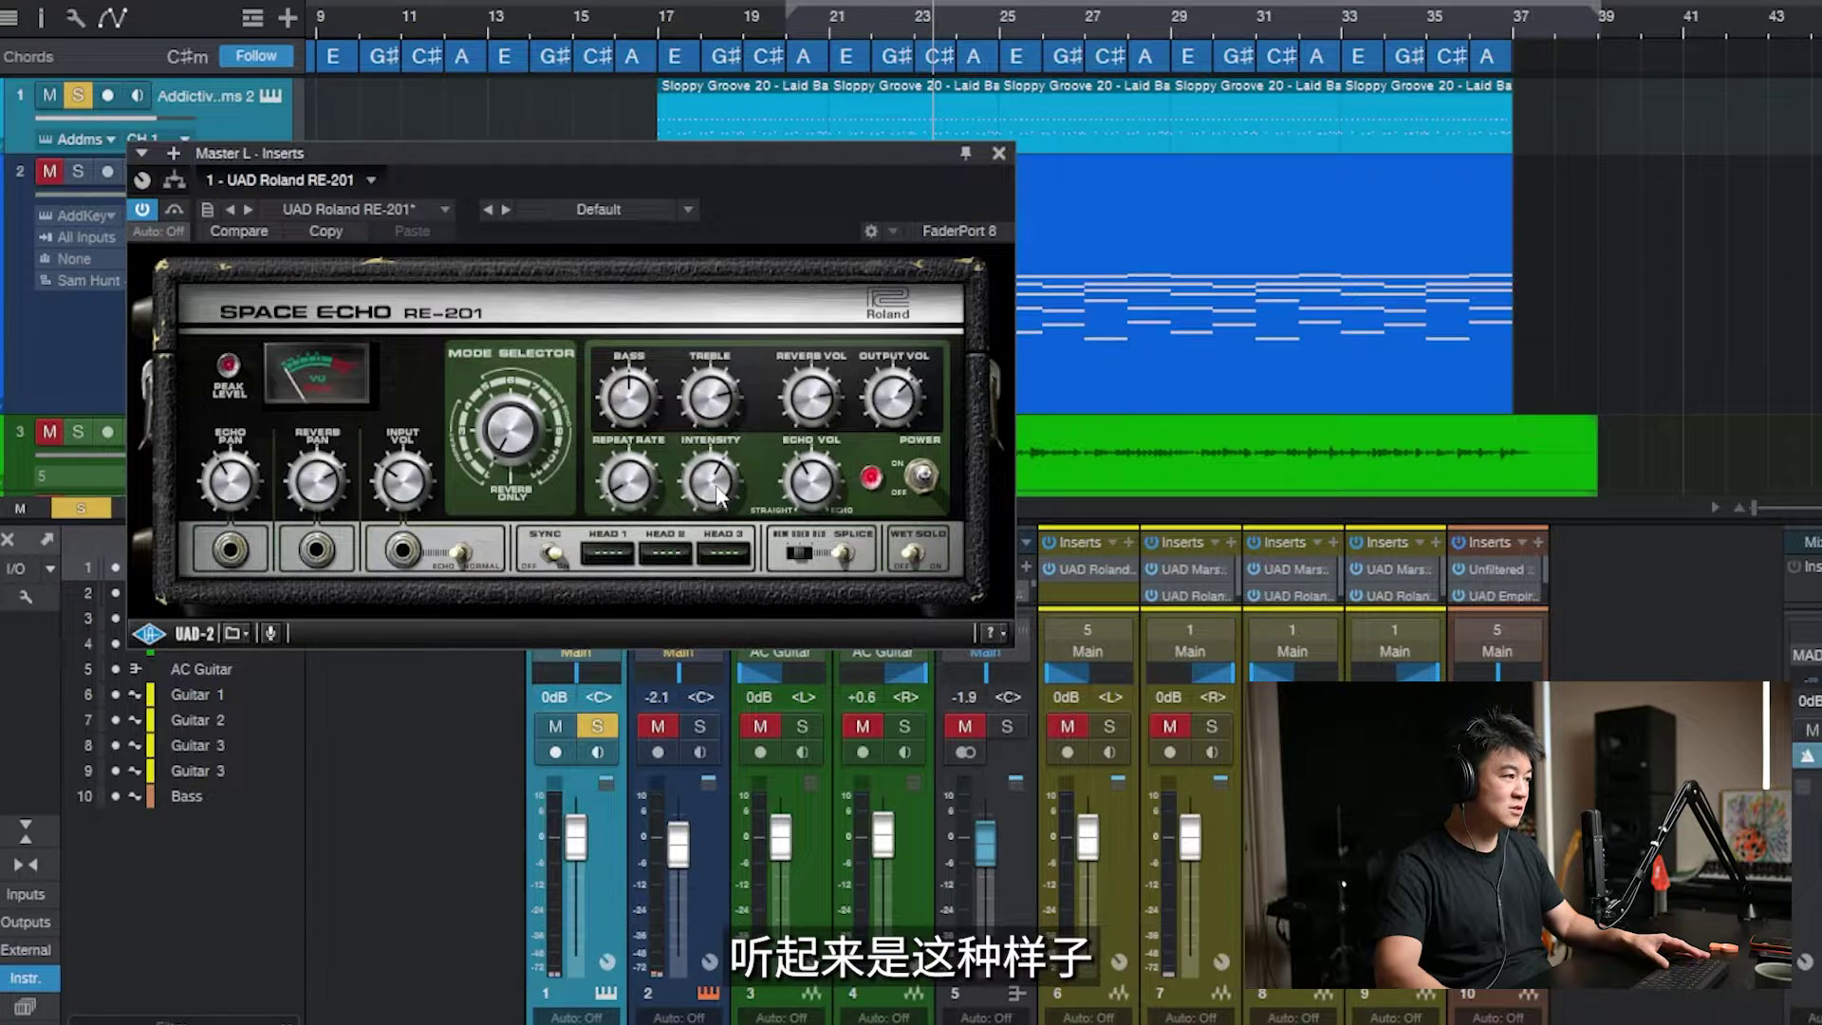
key("space")
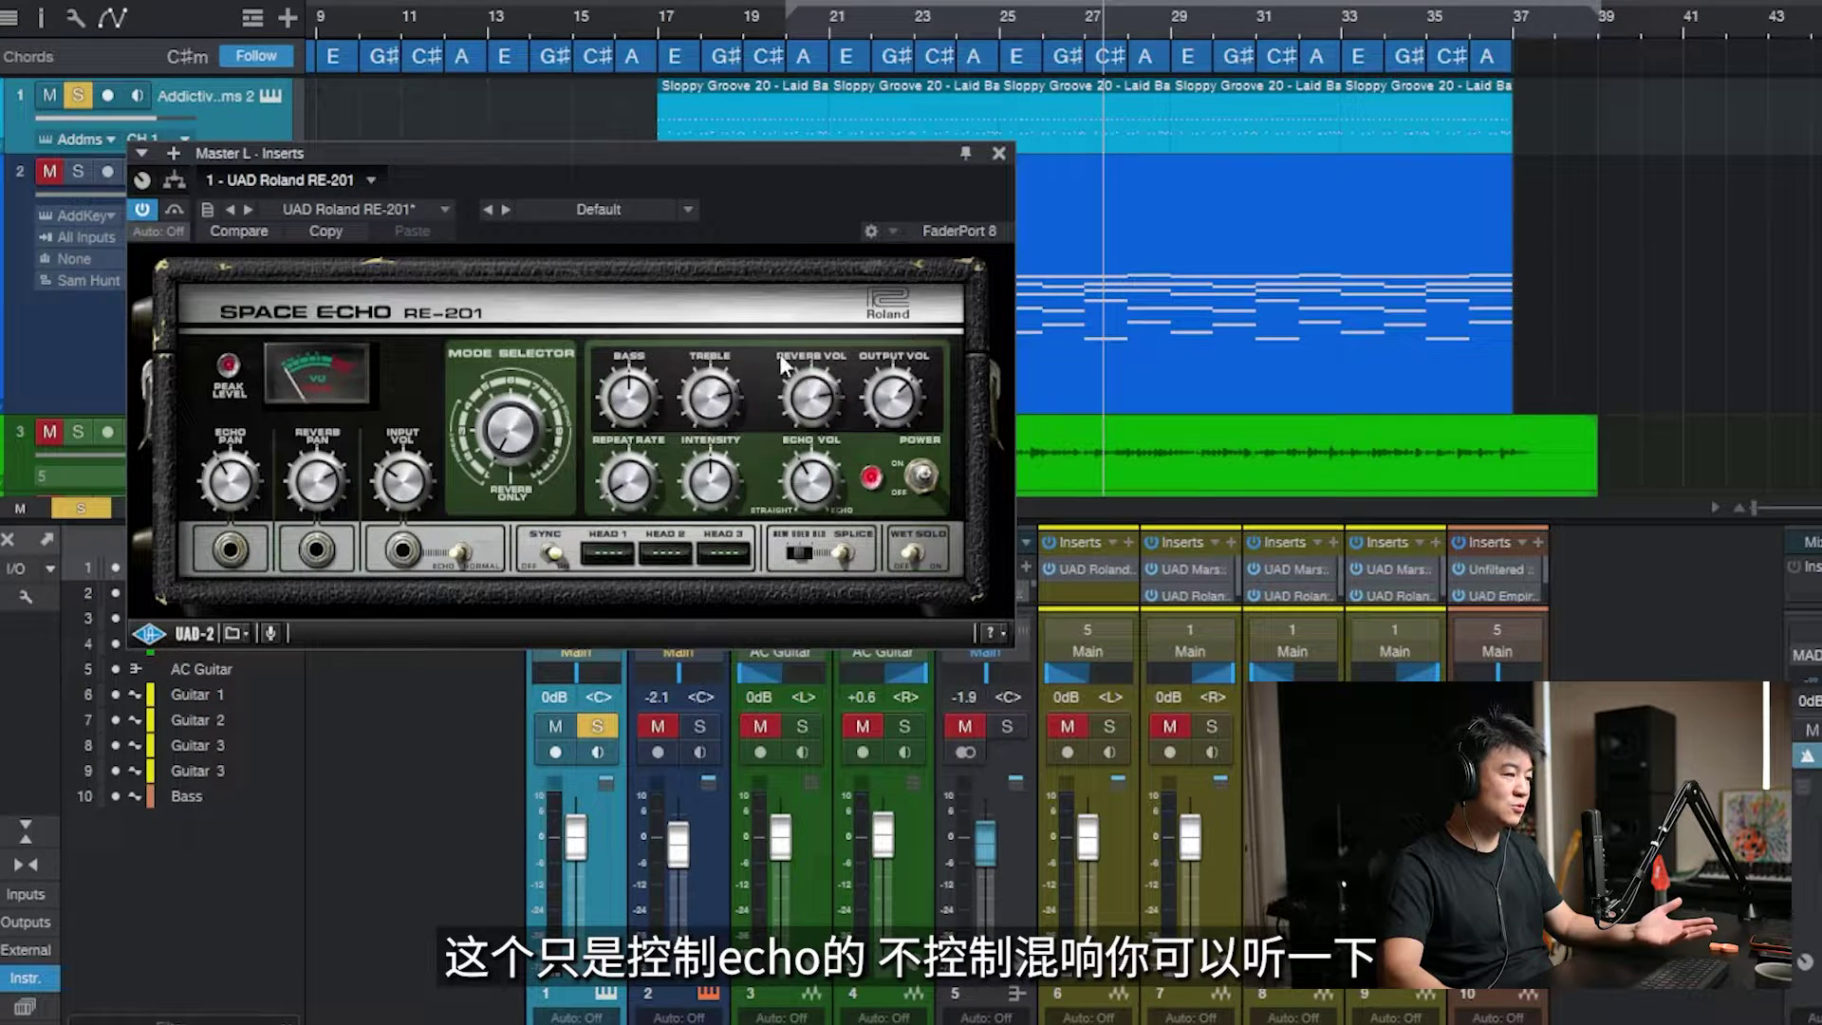
key("space")
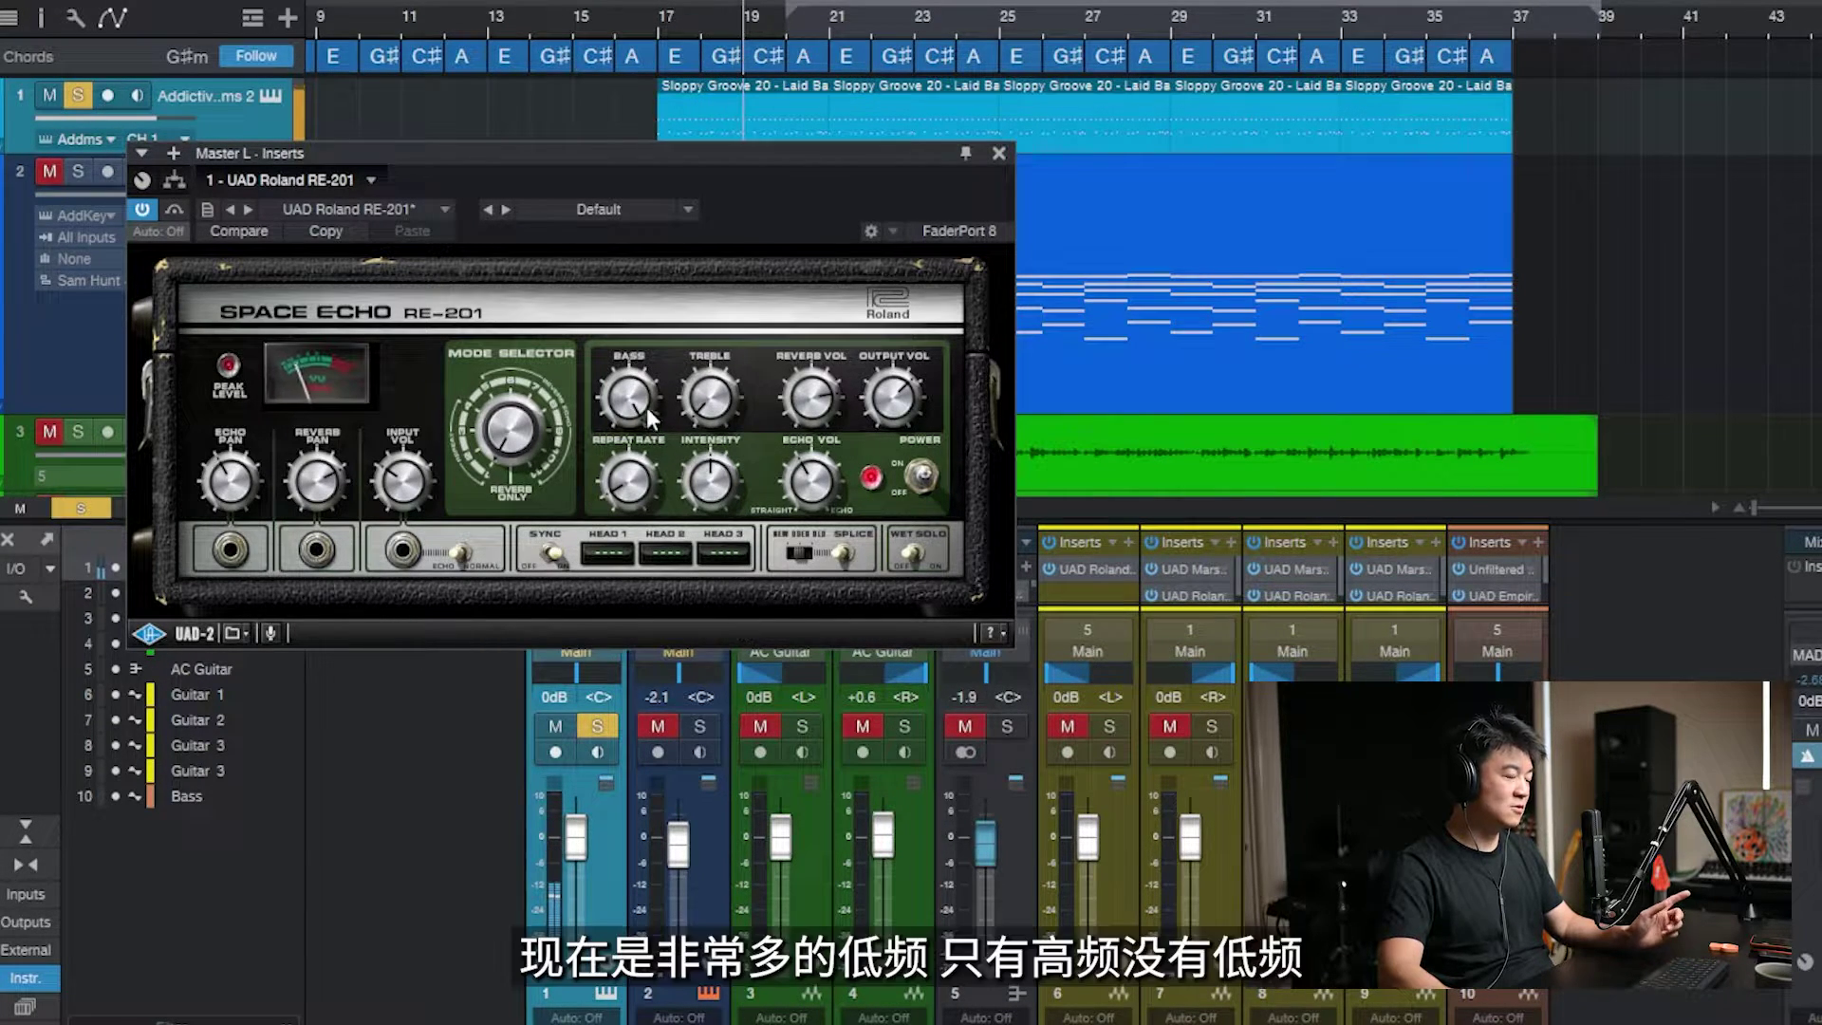
left_click_drag(715, 415, 714, 384)
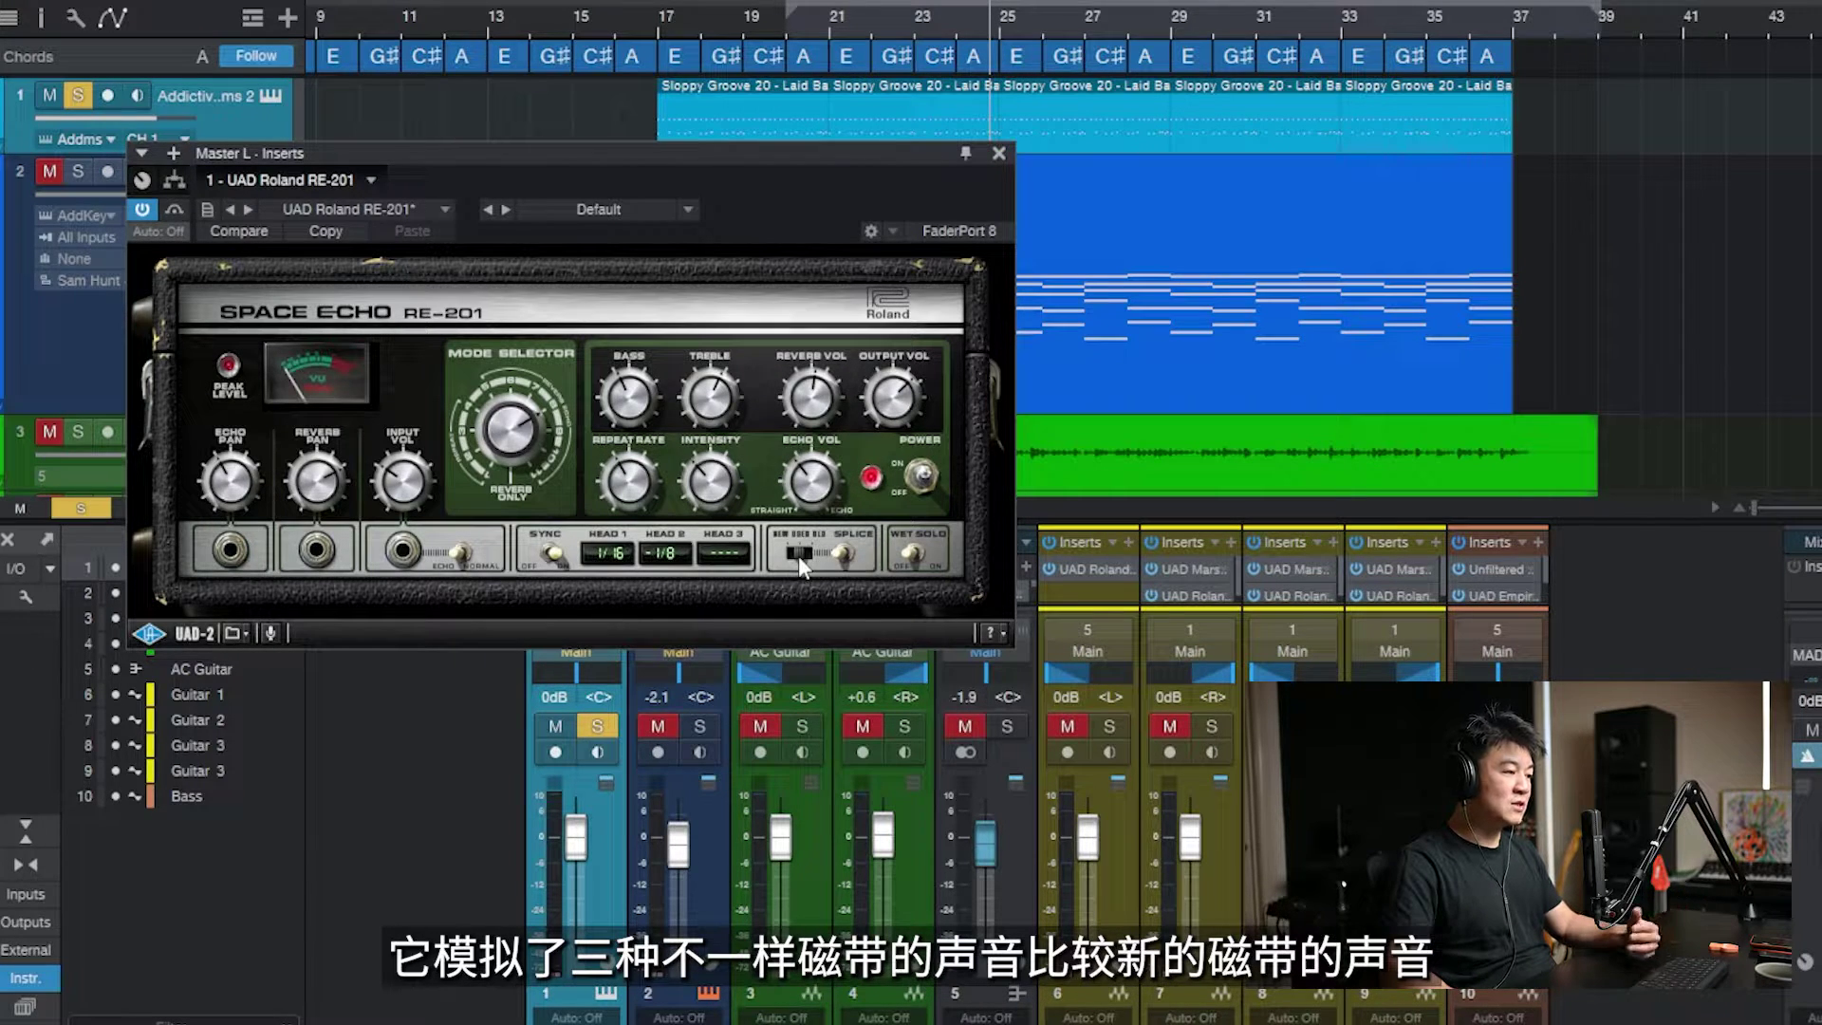
- Play the drums from just before bar 17 and compare the emulated tape ages
left_click(649, 19)
key("space")
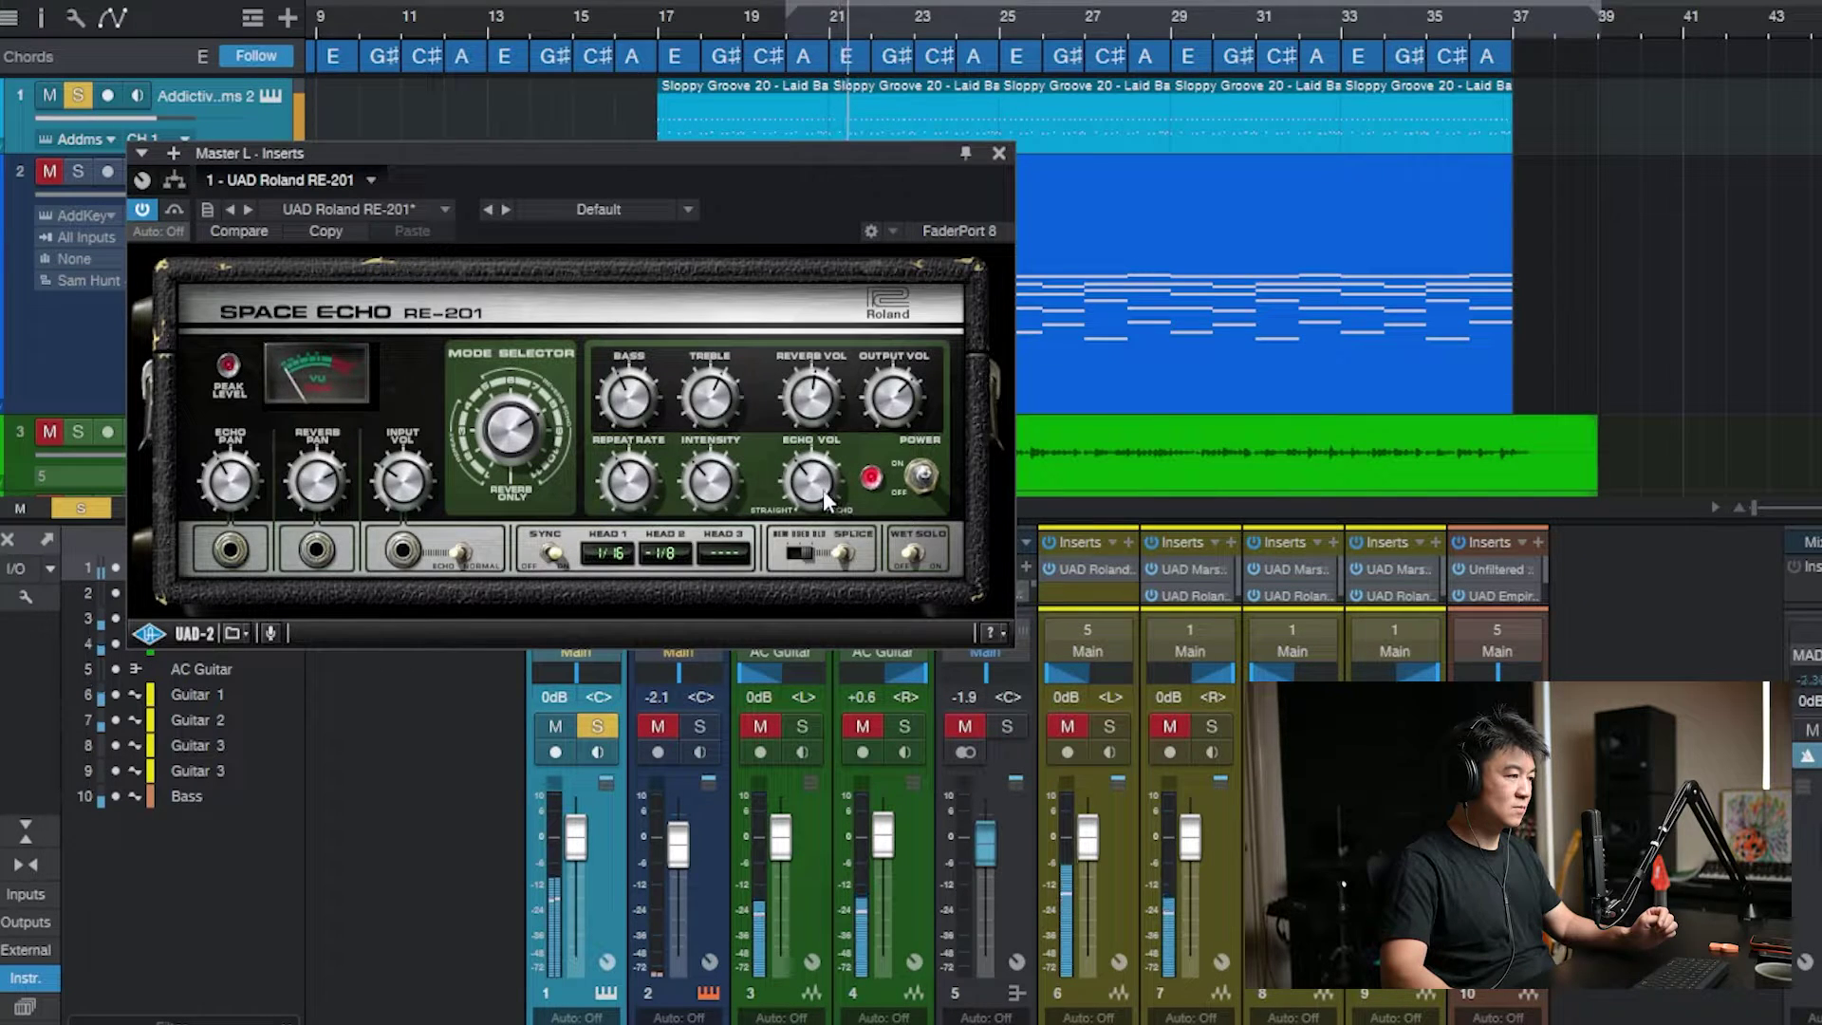
left_click(799, 555)
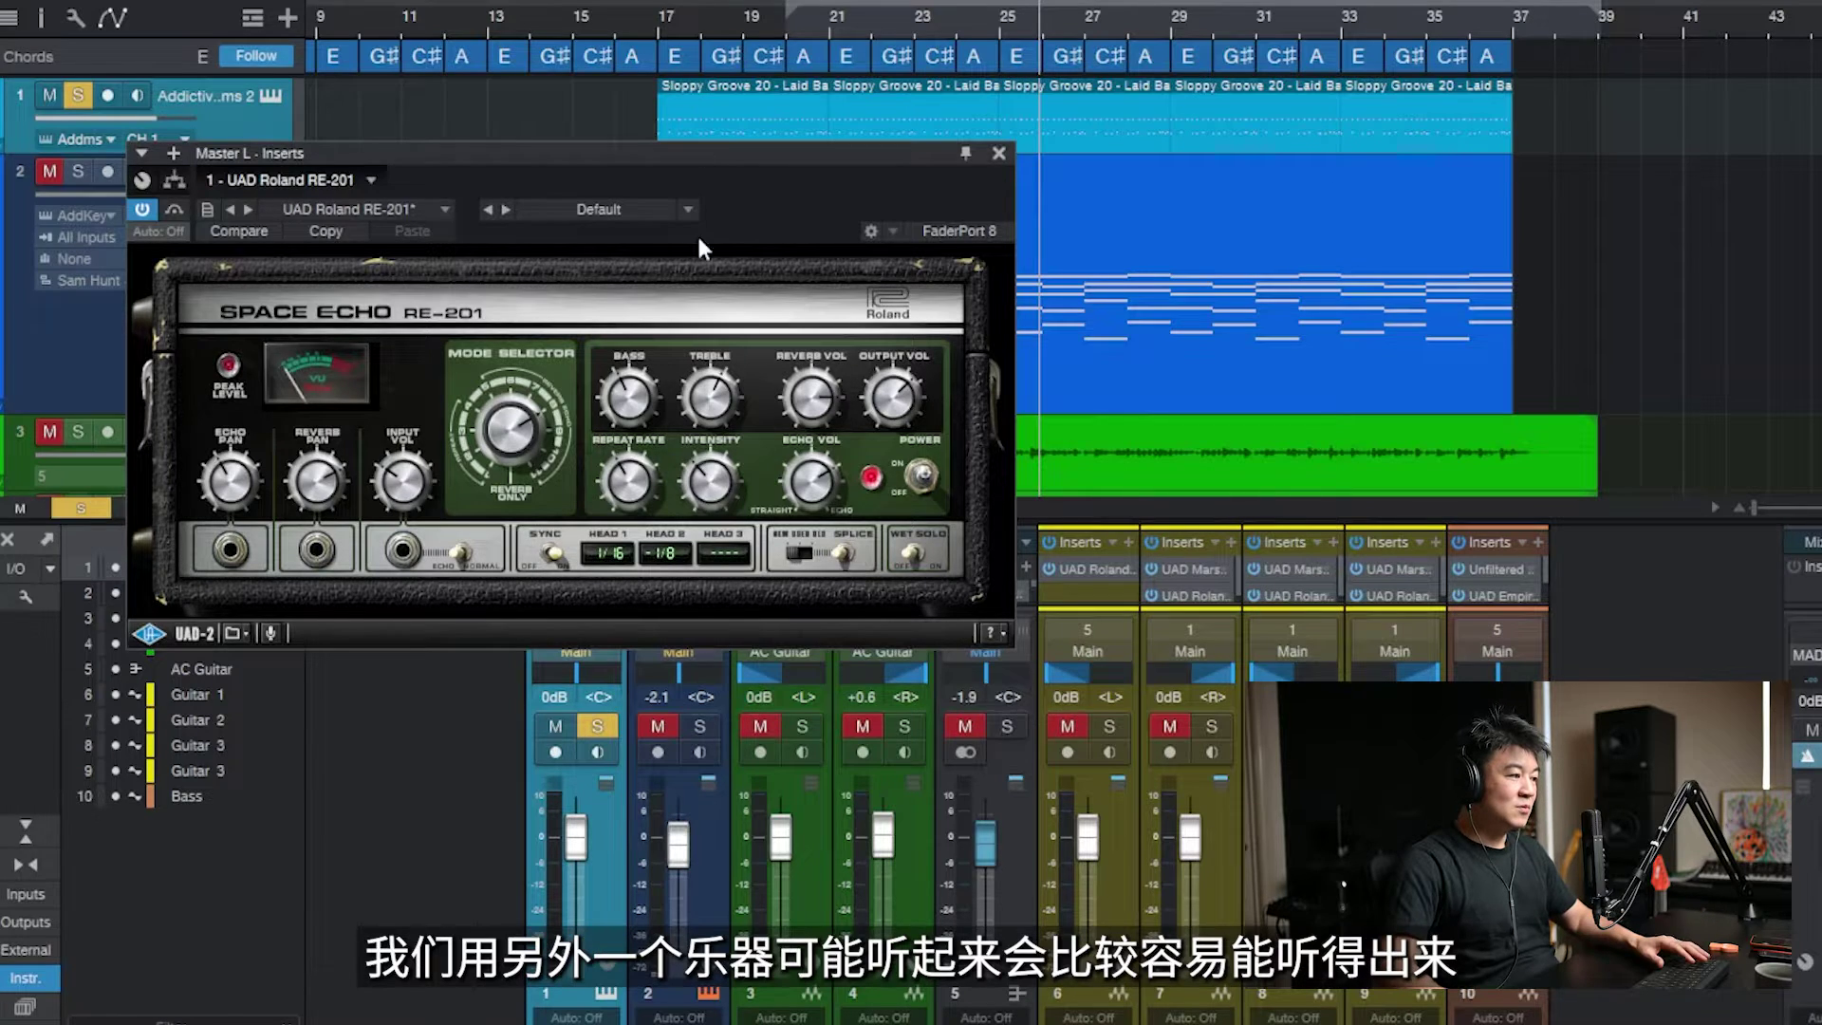
- Audition the Addictive Keys track in solo with its Space Echo set to Wet Solo, and release the track's solo
left_click(697, 840)
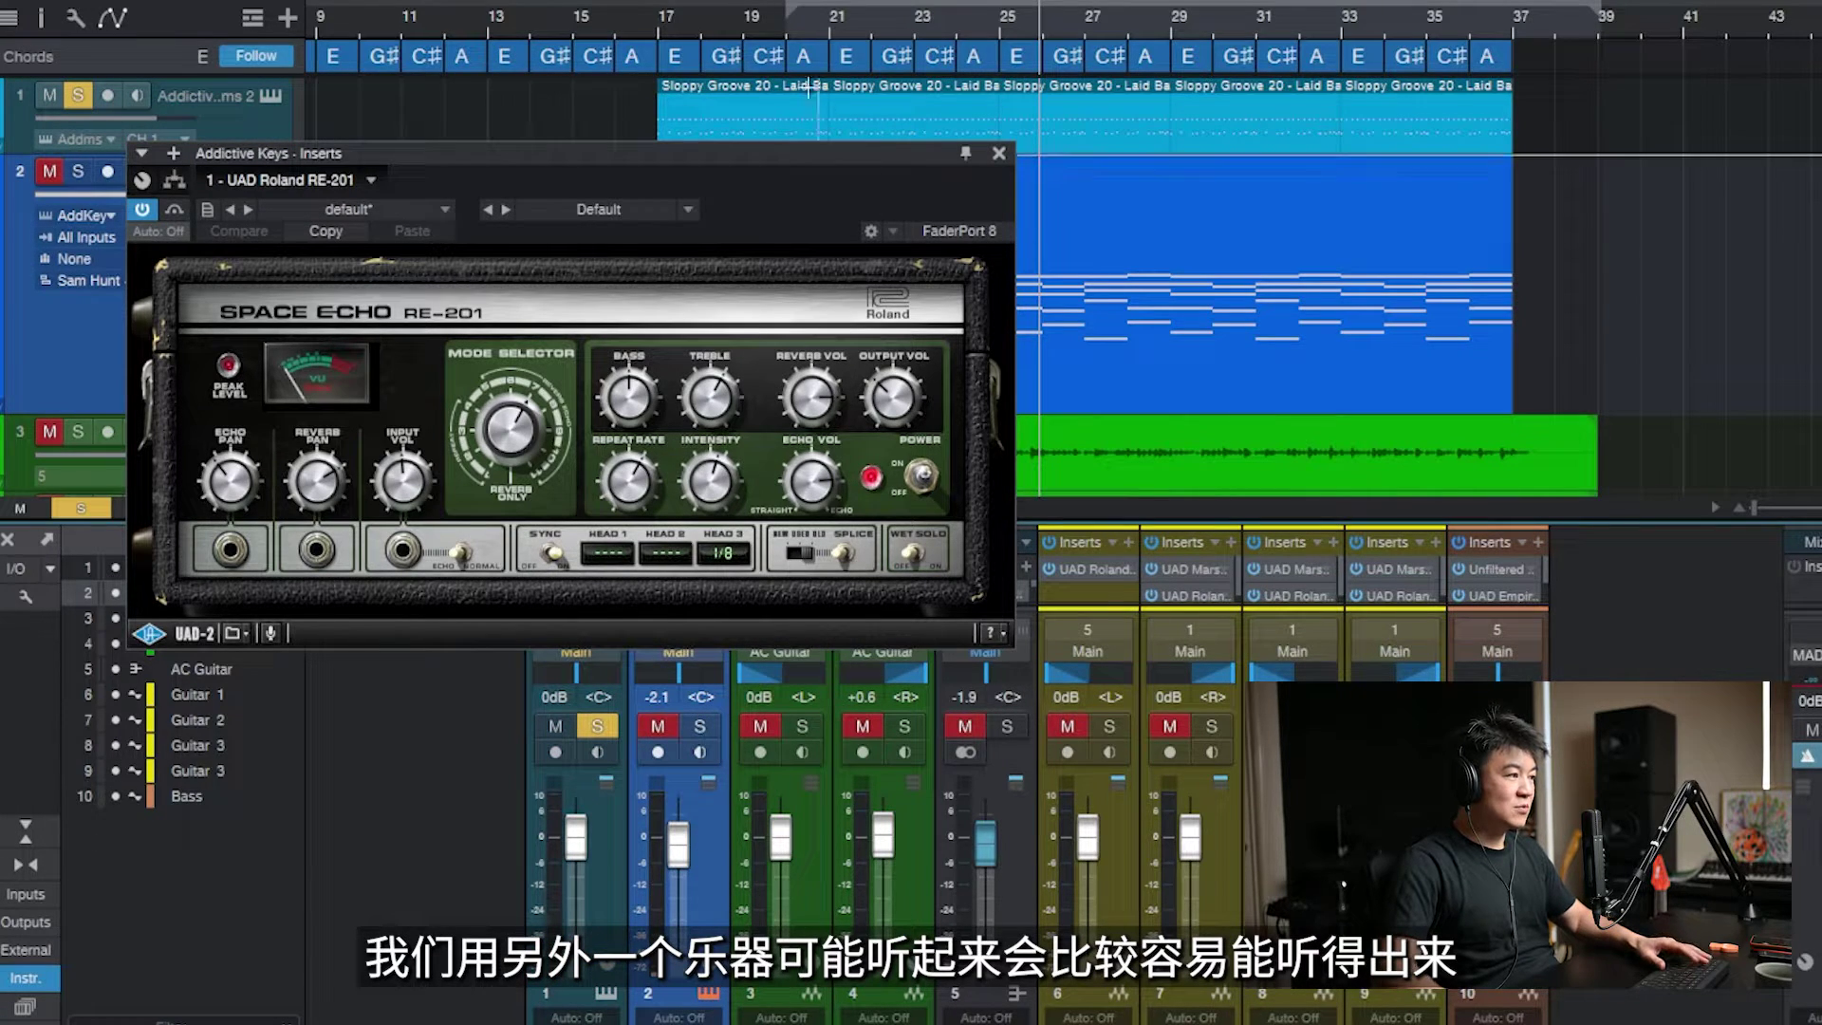
key("space")
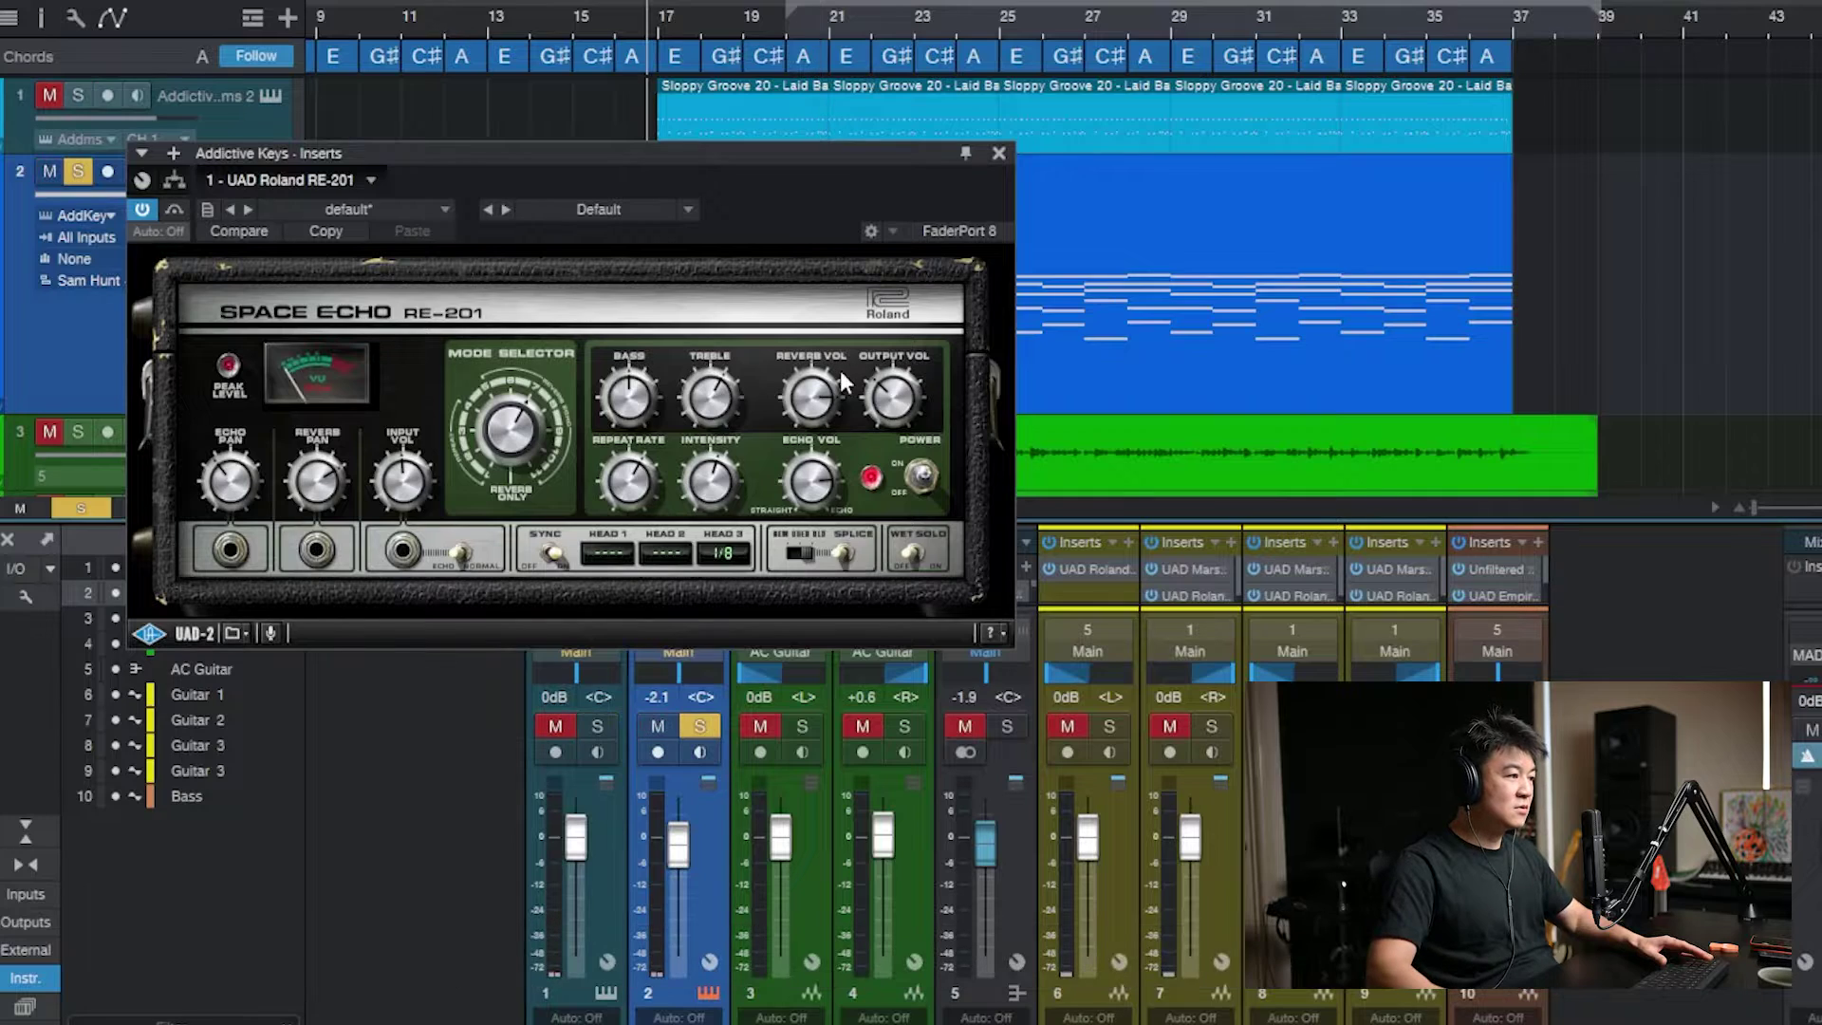
left_click(906, 555)
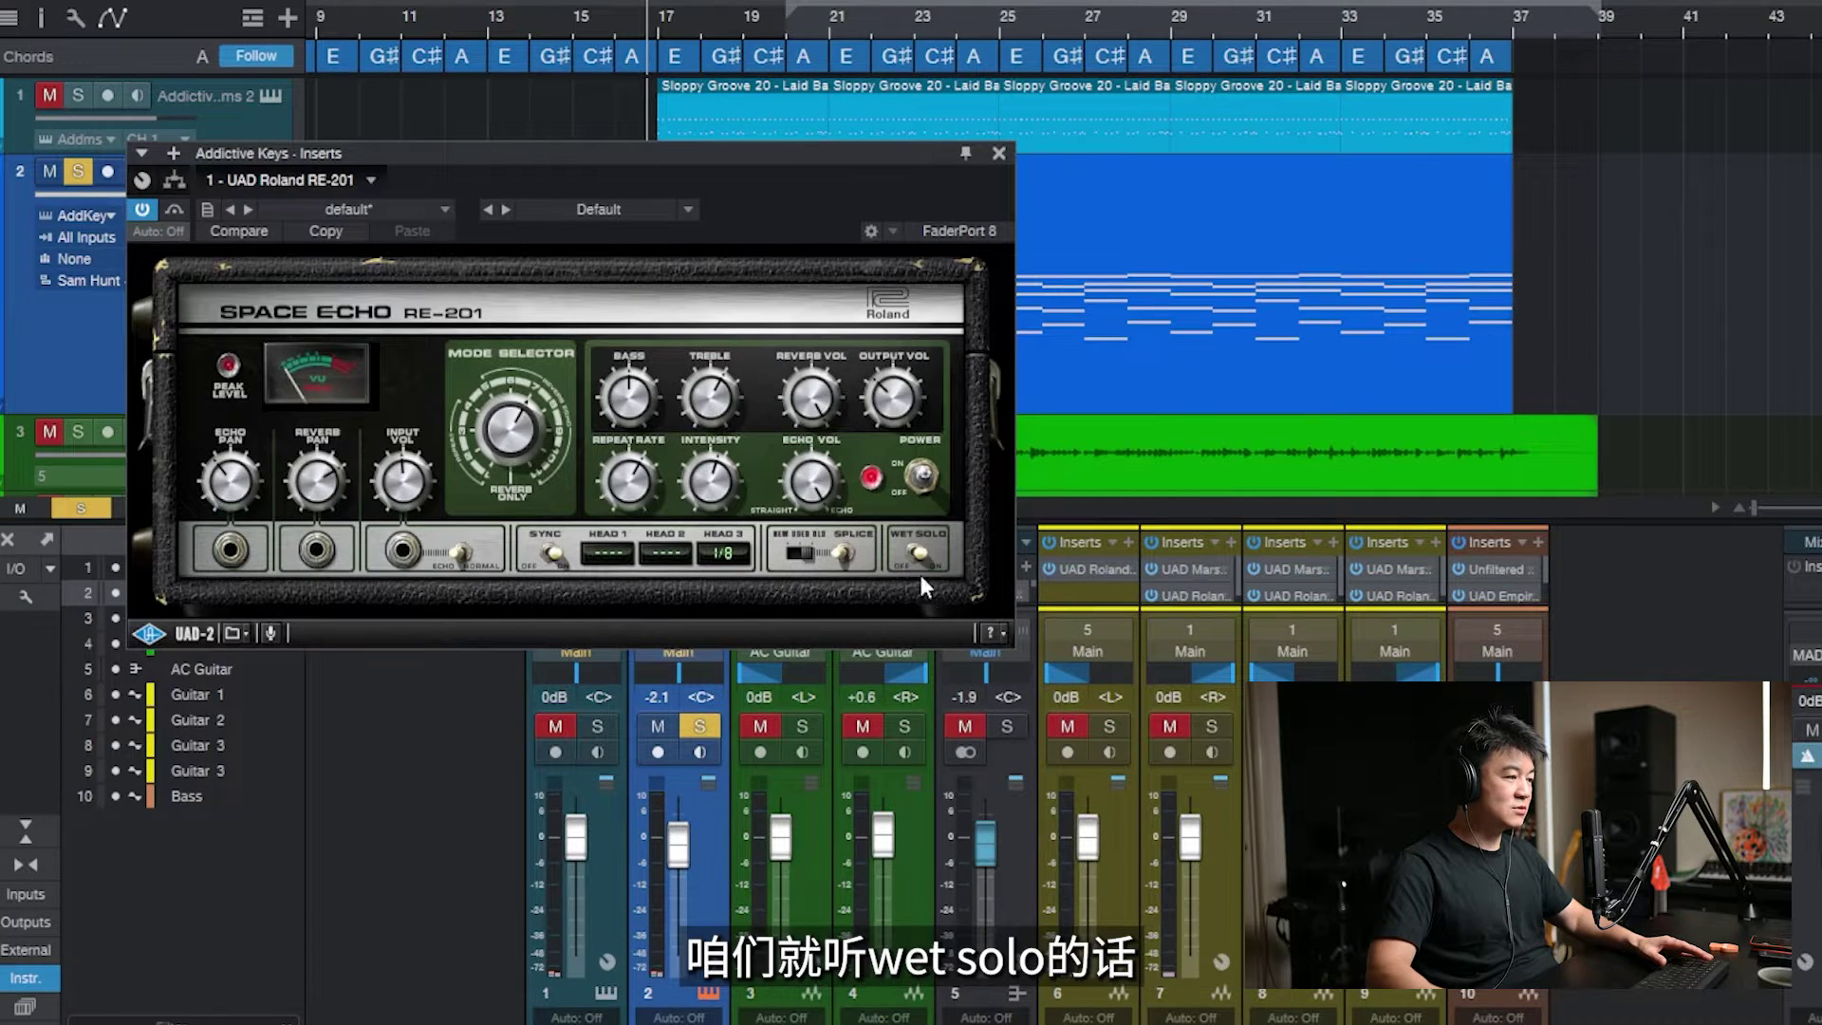
key("space")
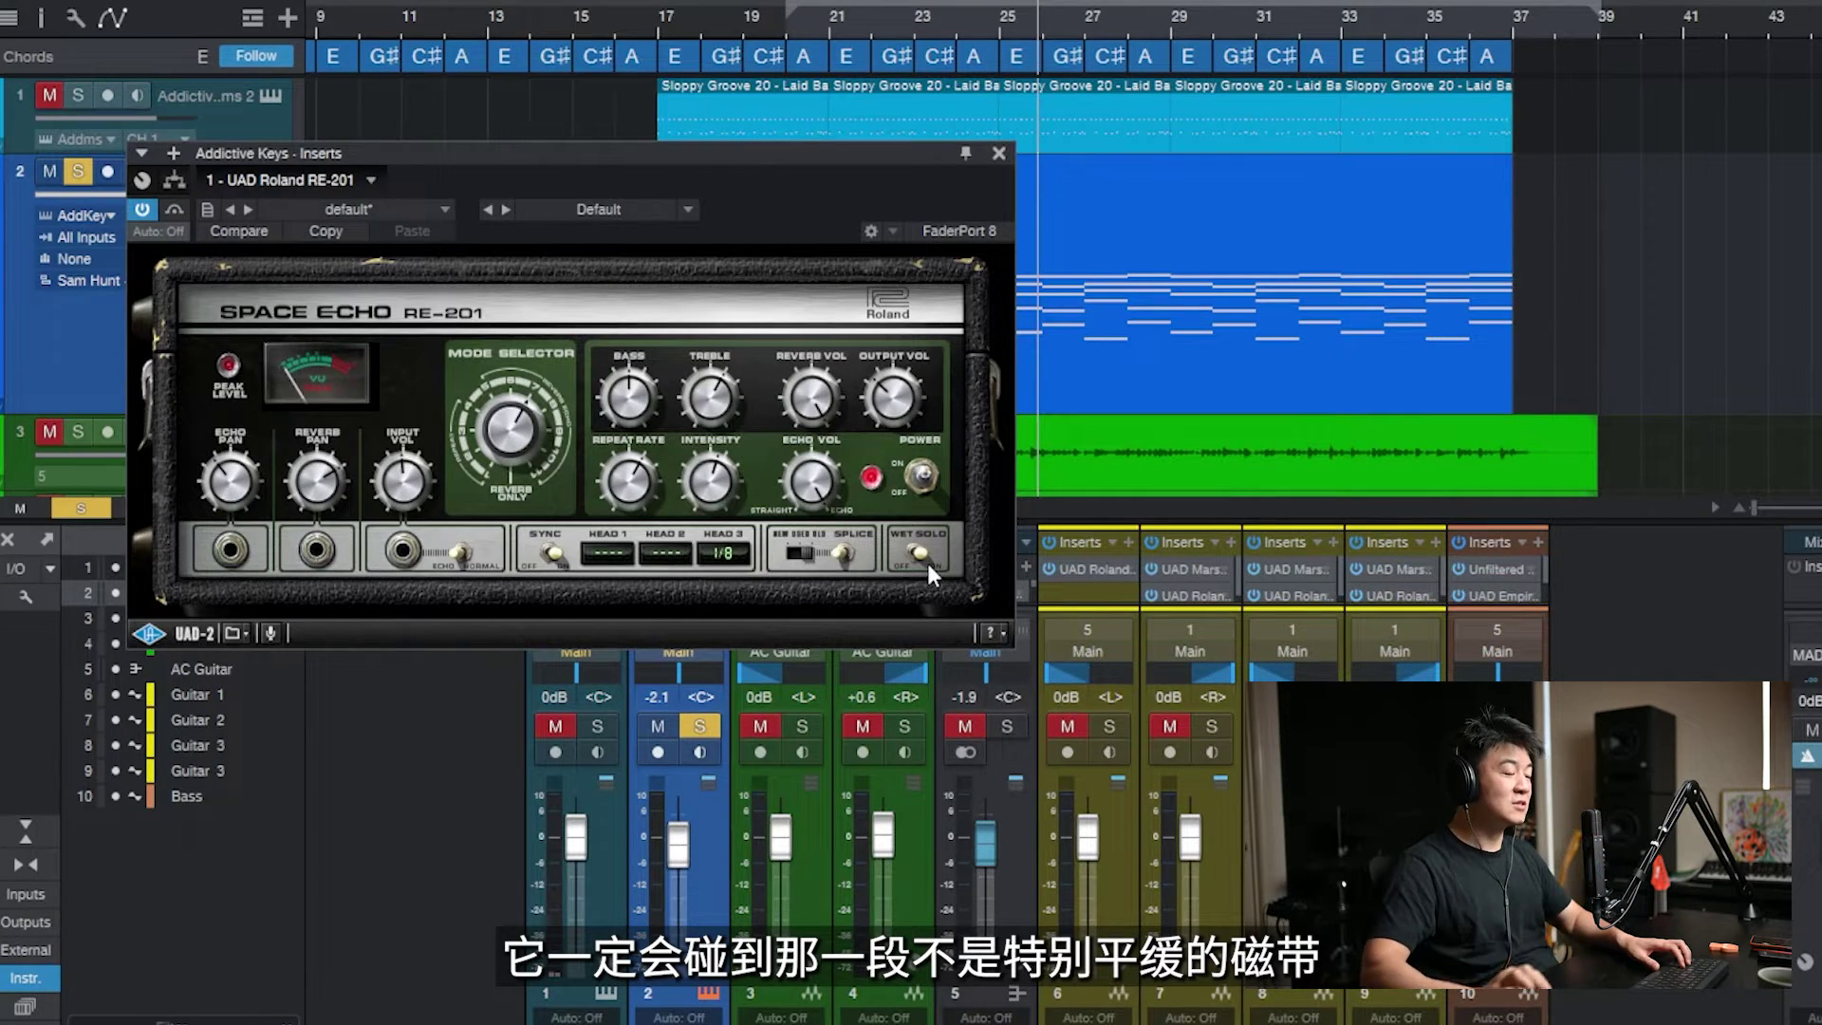
left_click(701, 727)
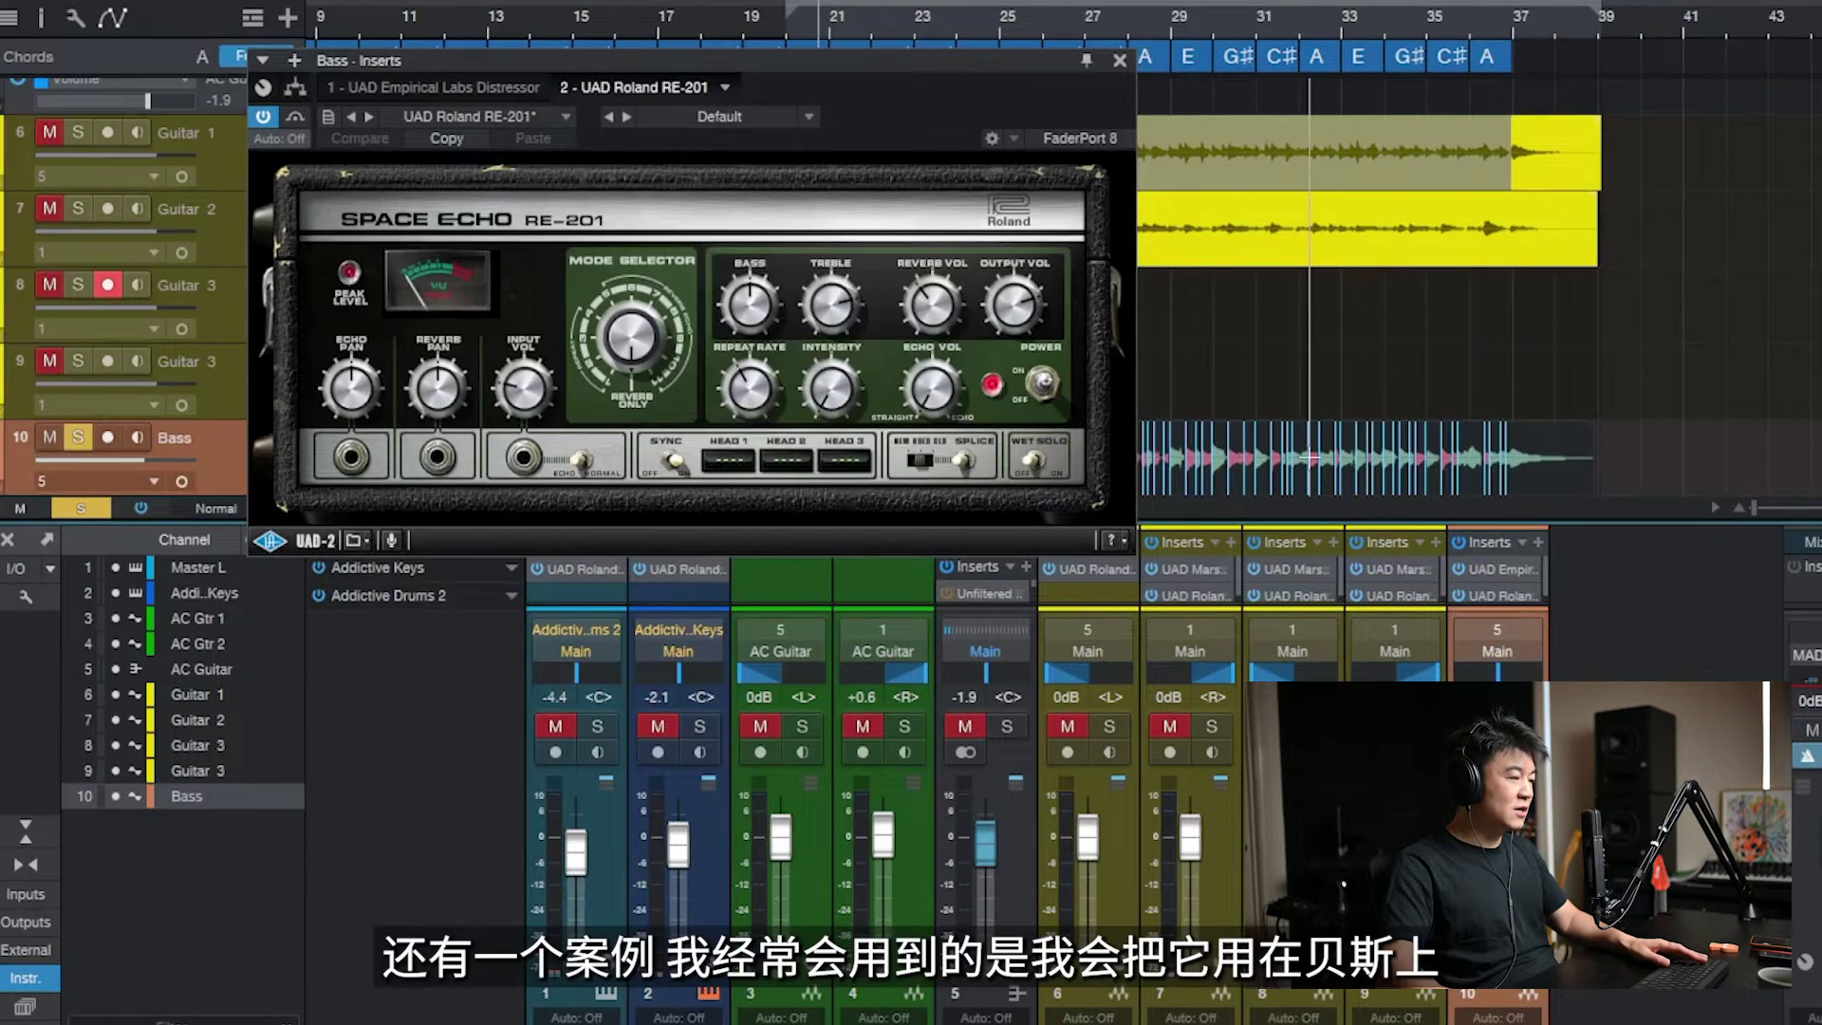
- Play the soloed bass, adjust its Space Echo's reverb volume and compare the sound with the effect bypassed and active
left_click_drag(870, 65, 885, 322)
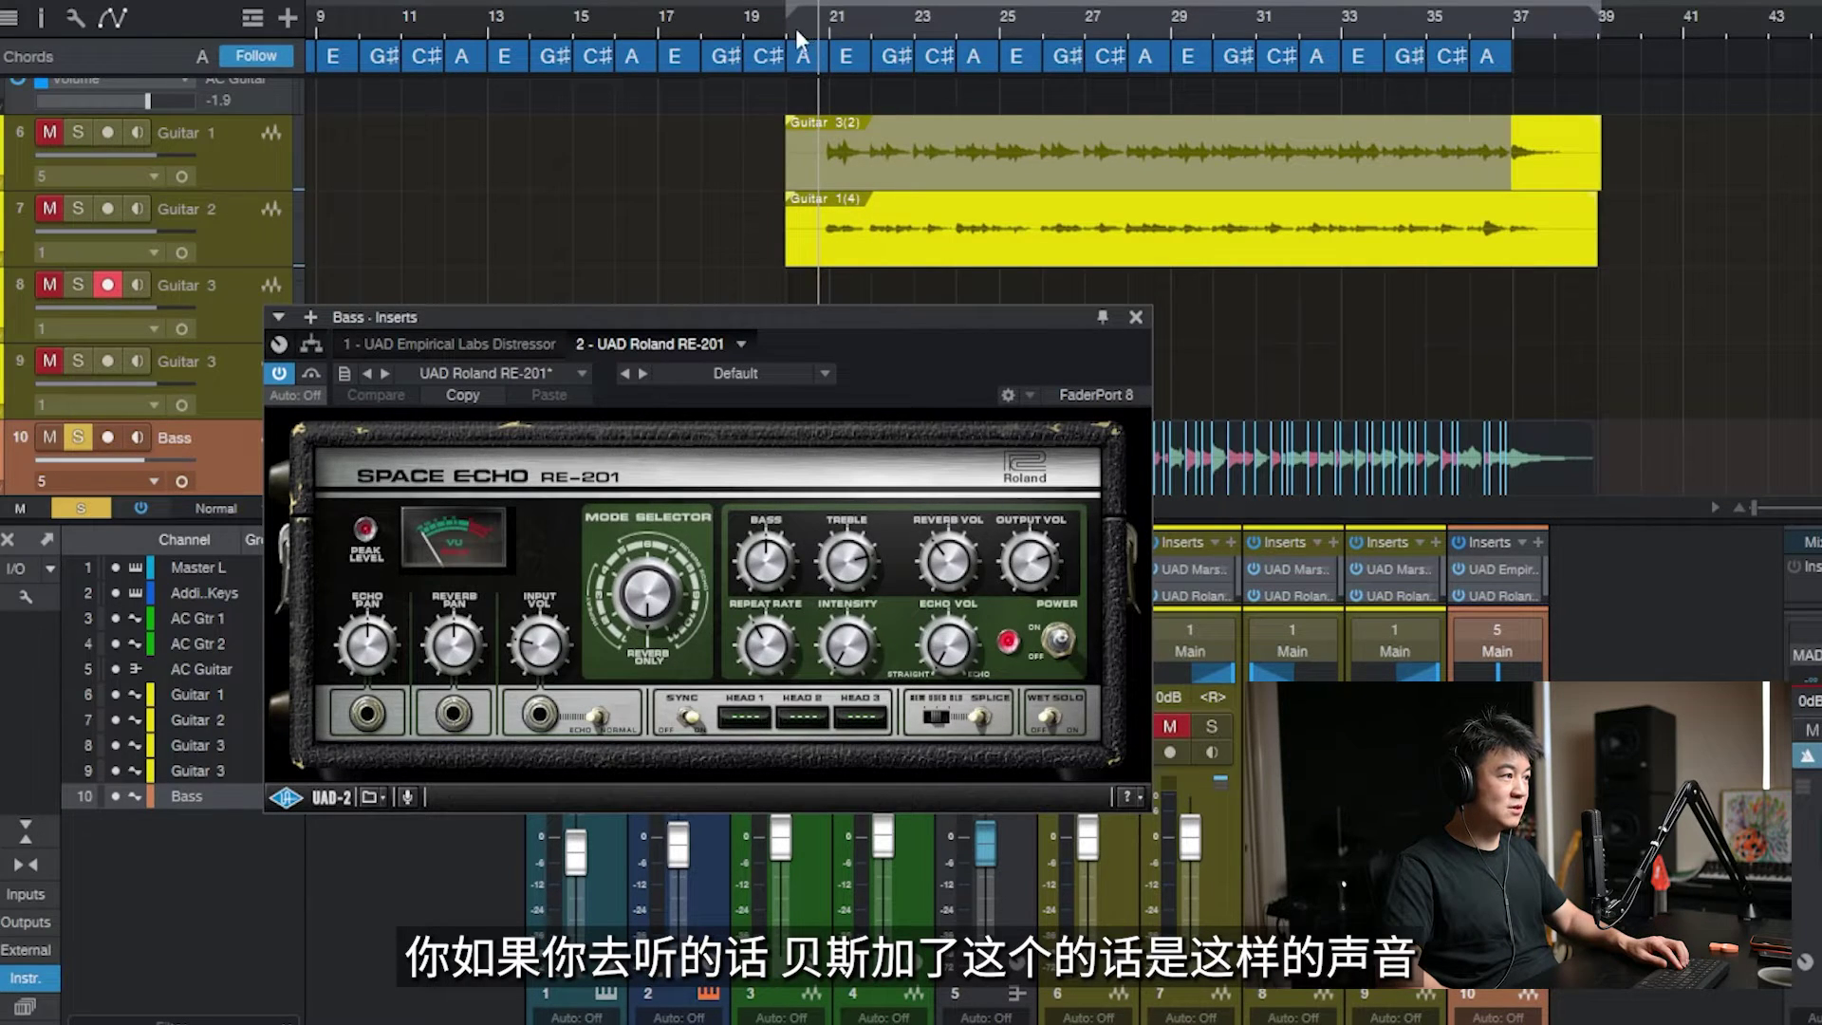
key("space")
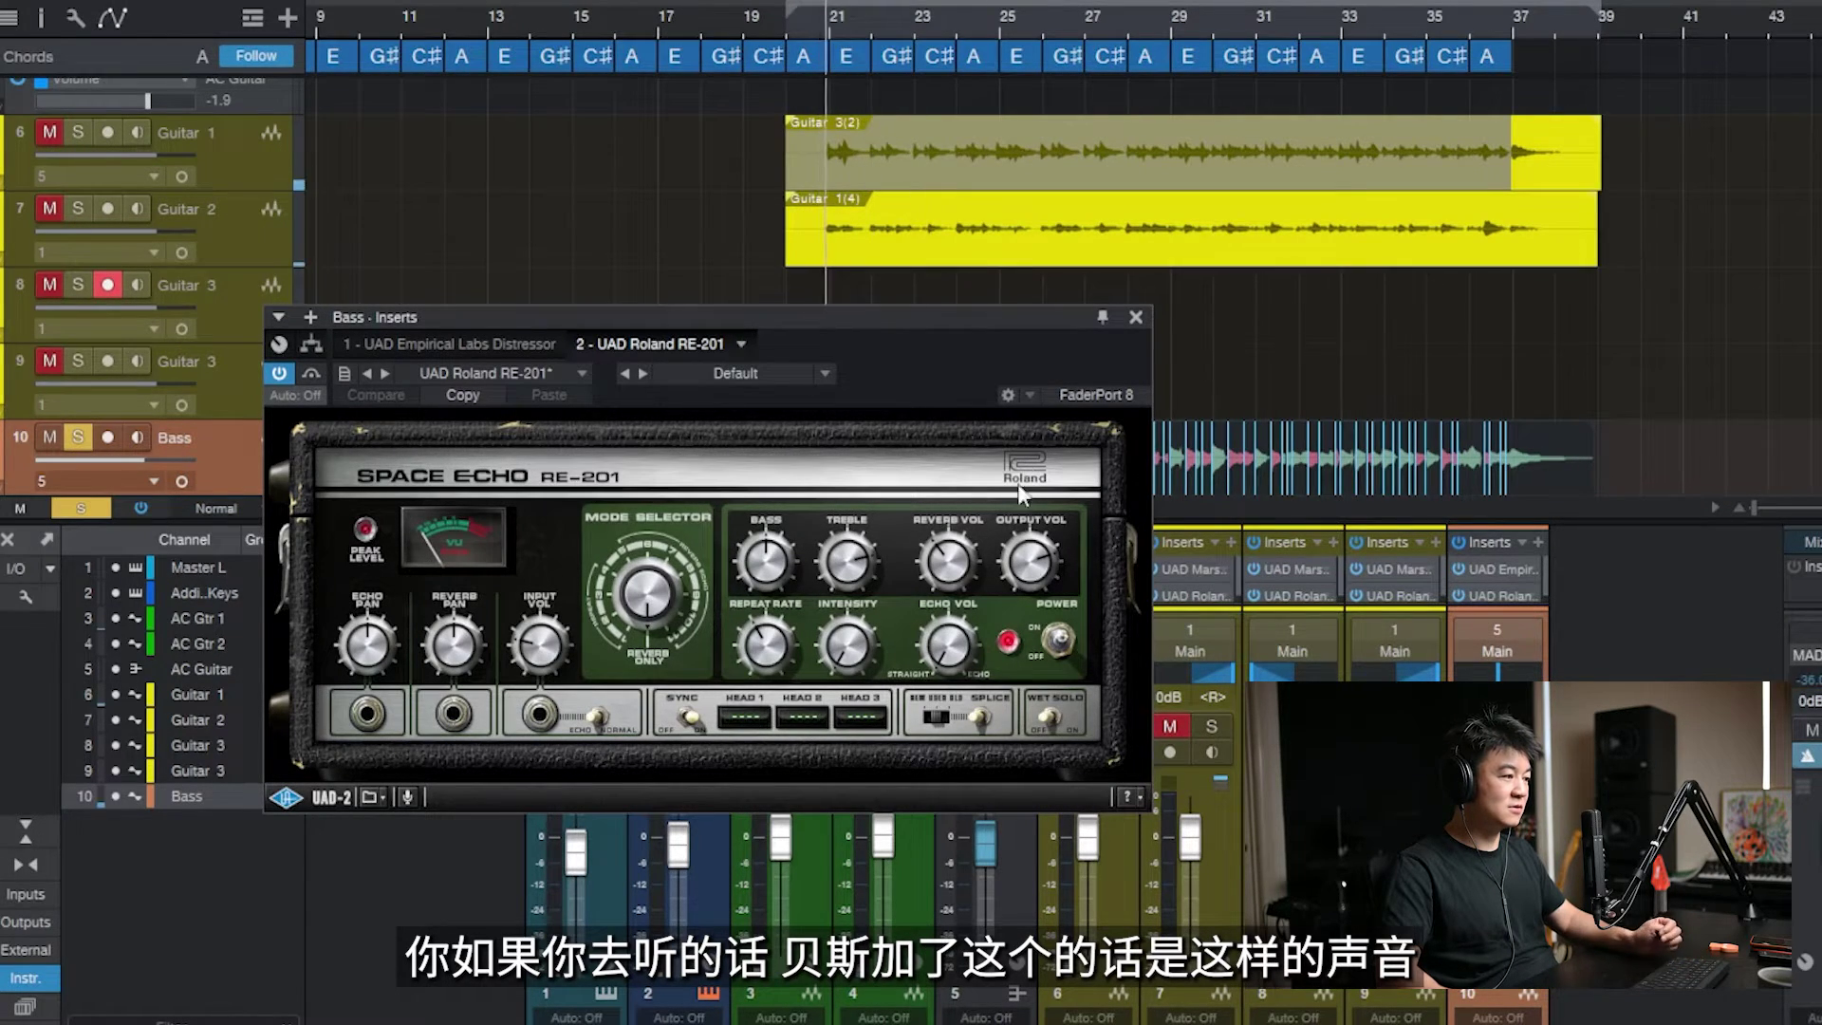
left_click(963, 566)
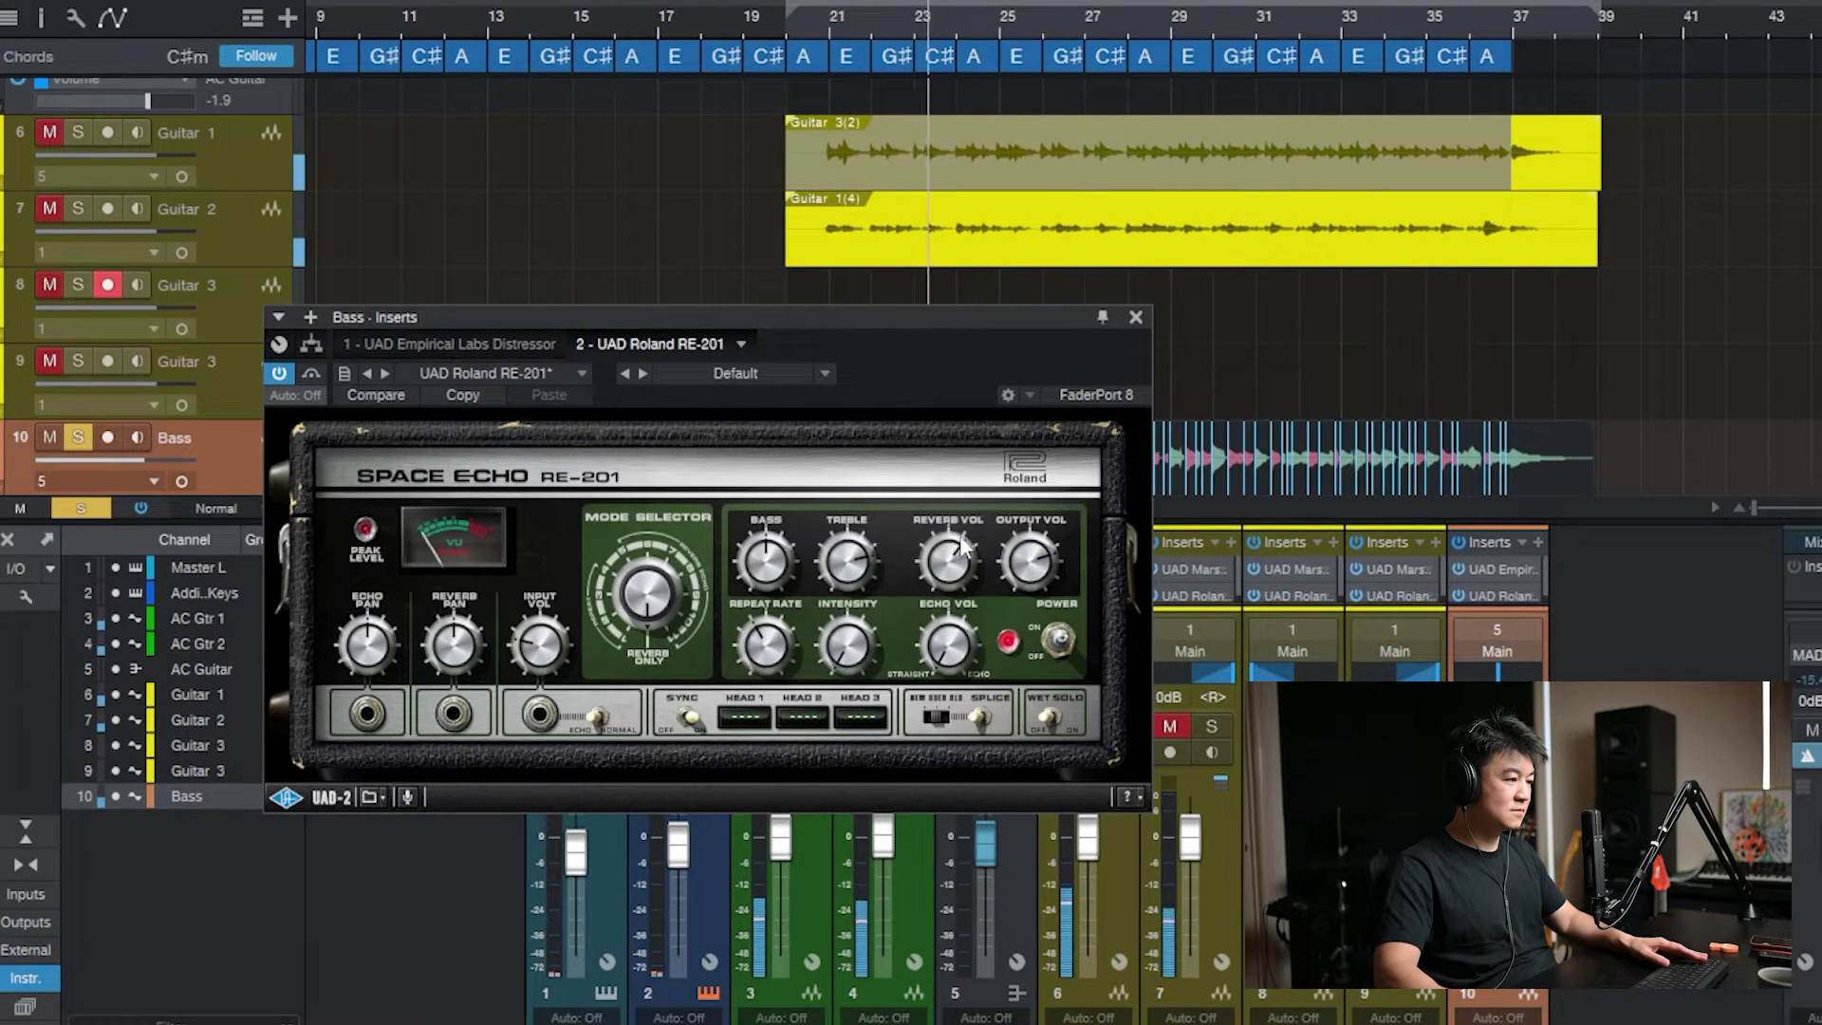
left_click(310, 374)
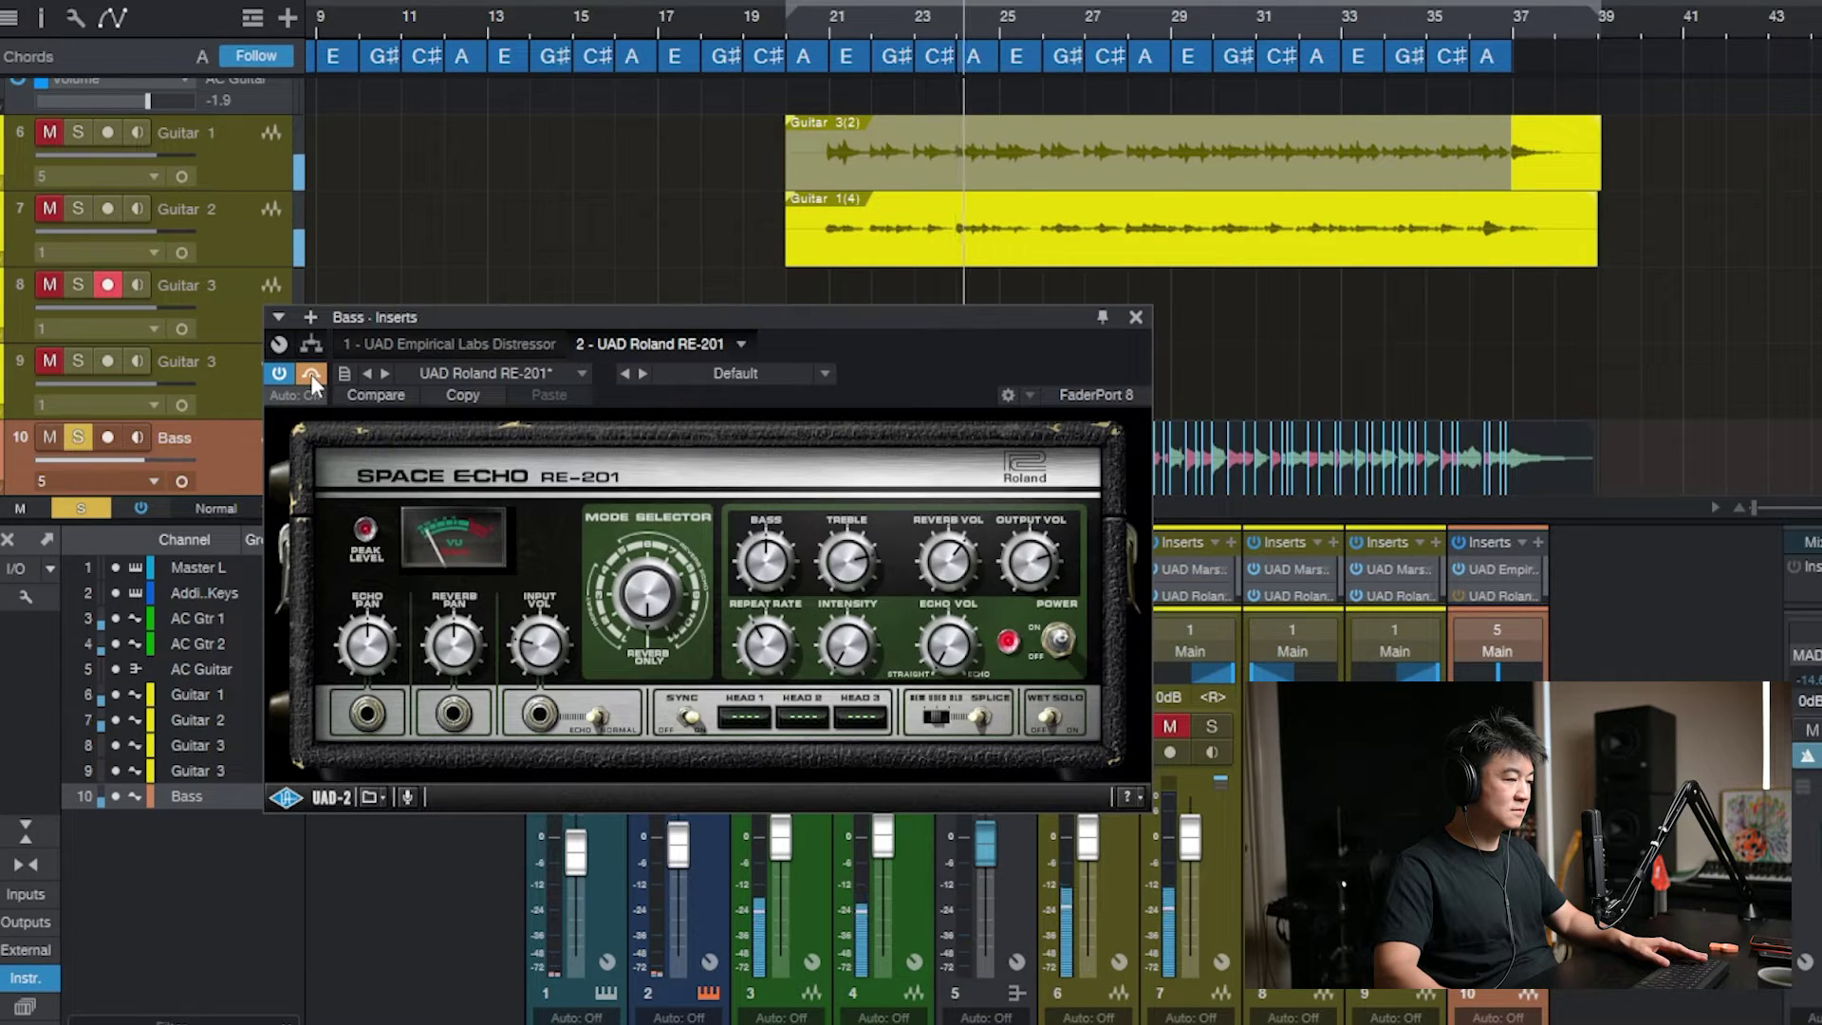
left_click(310, 374)
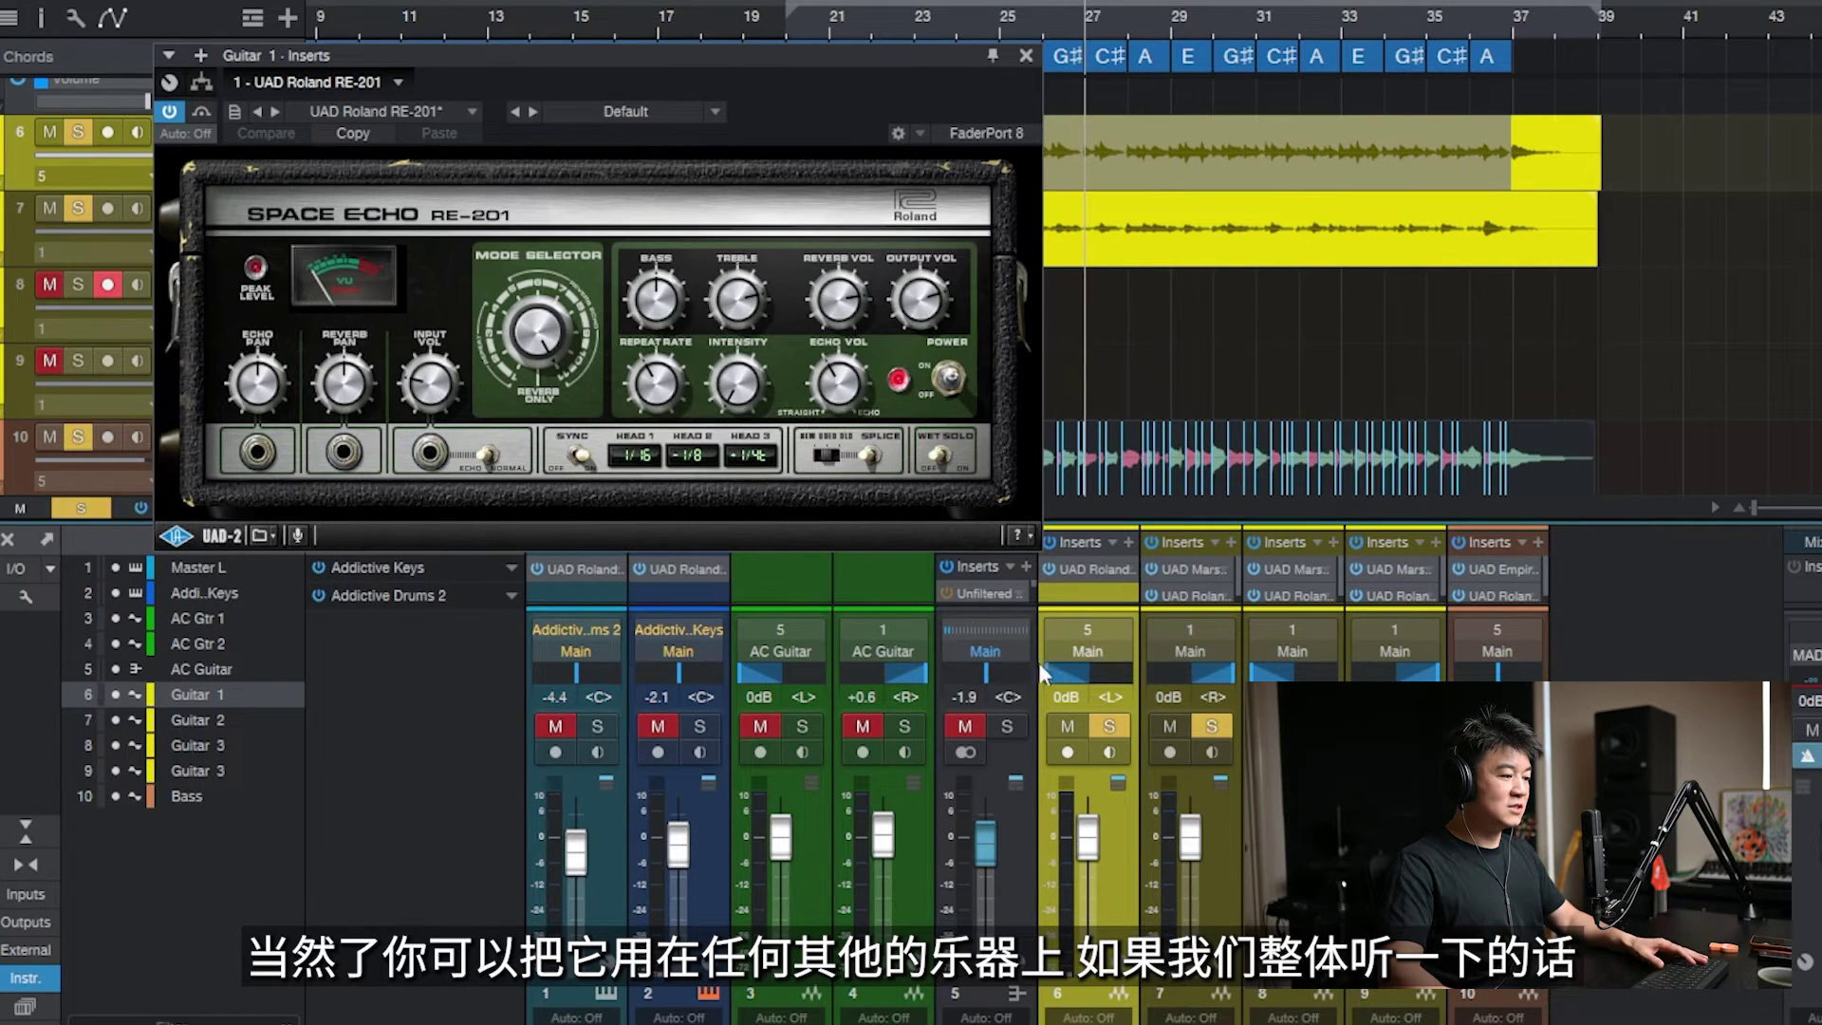
- Play the full mix from just before bar 21 and raise the Addictive Keys channel's level to +0.9 dB
left_click_drag(857, 59, 919, 194)
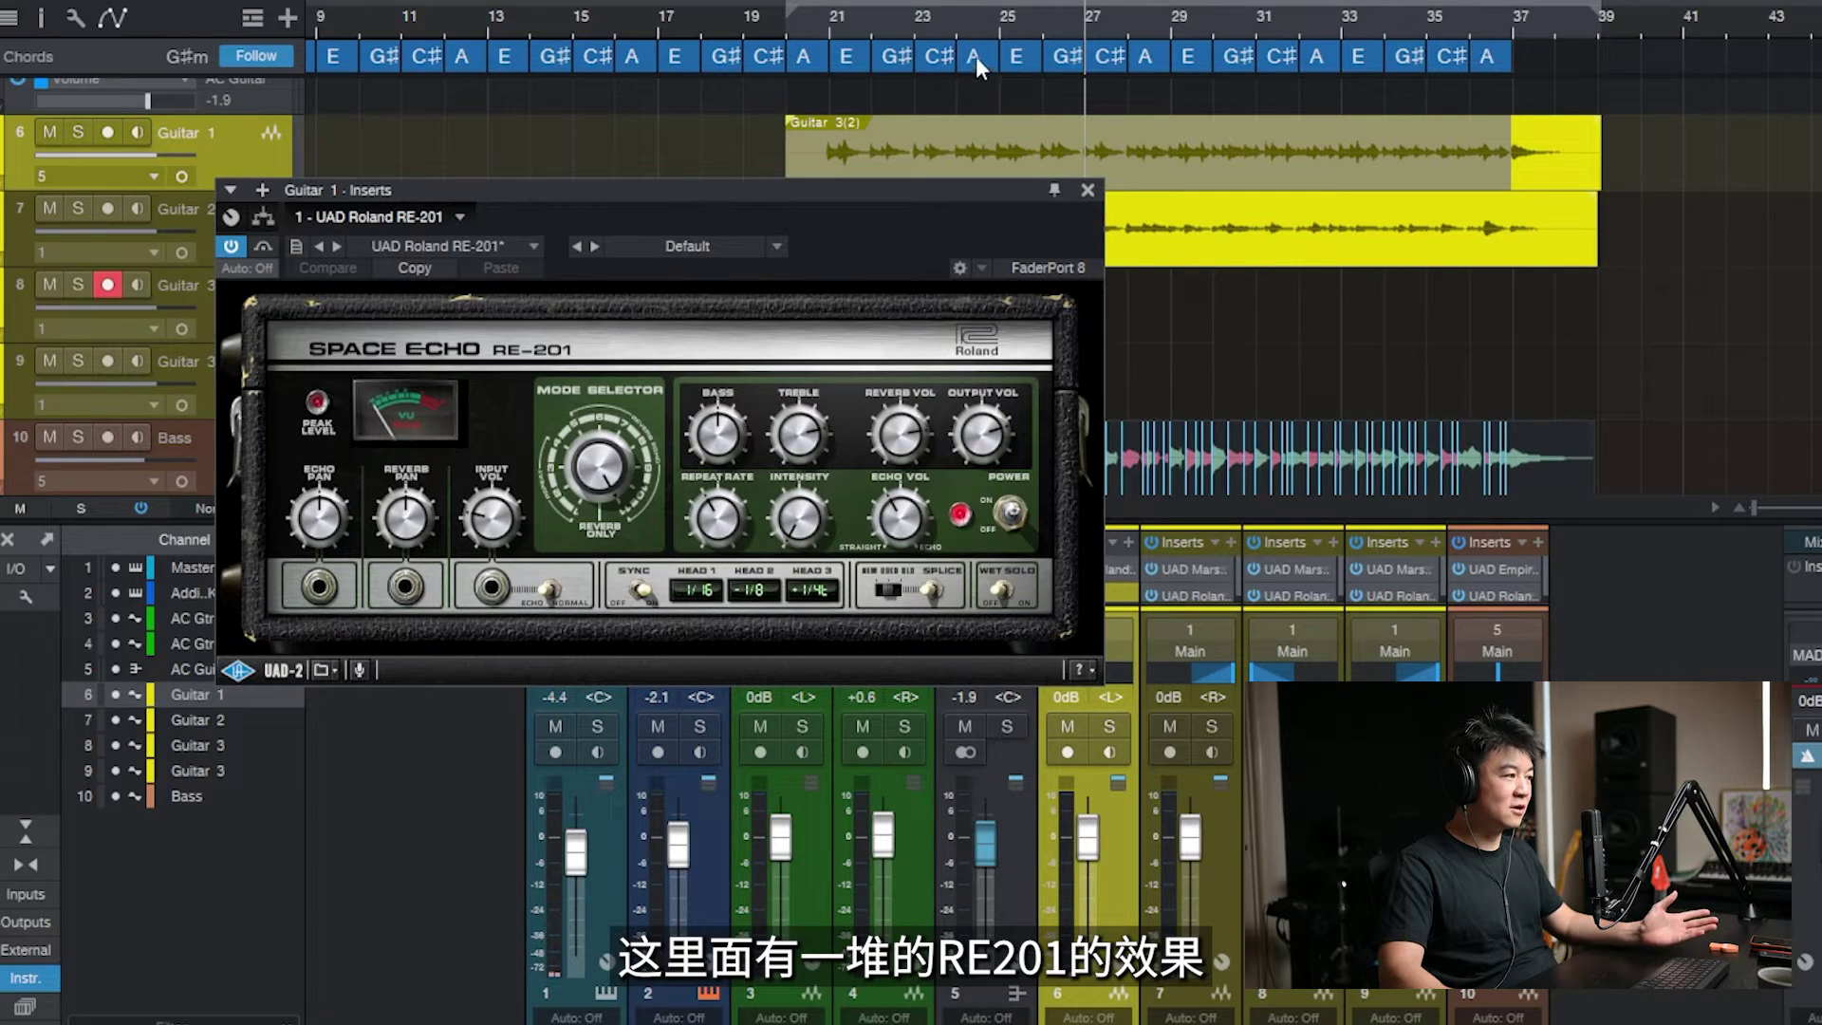
left_click(816, 26)
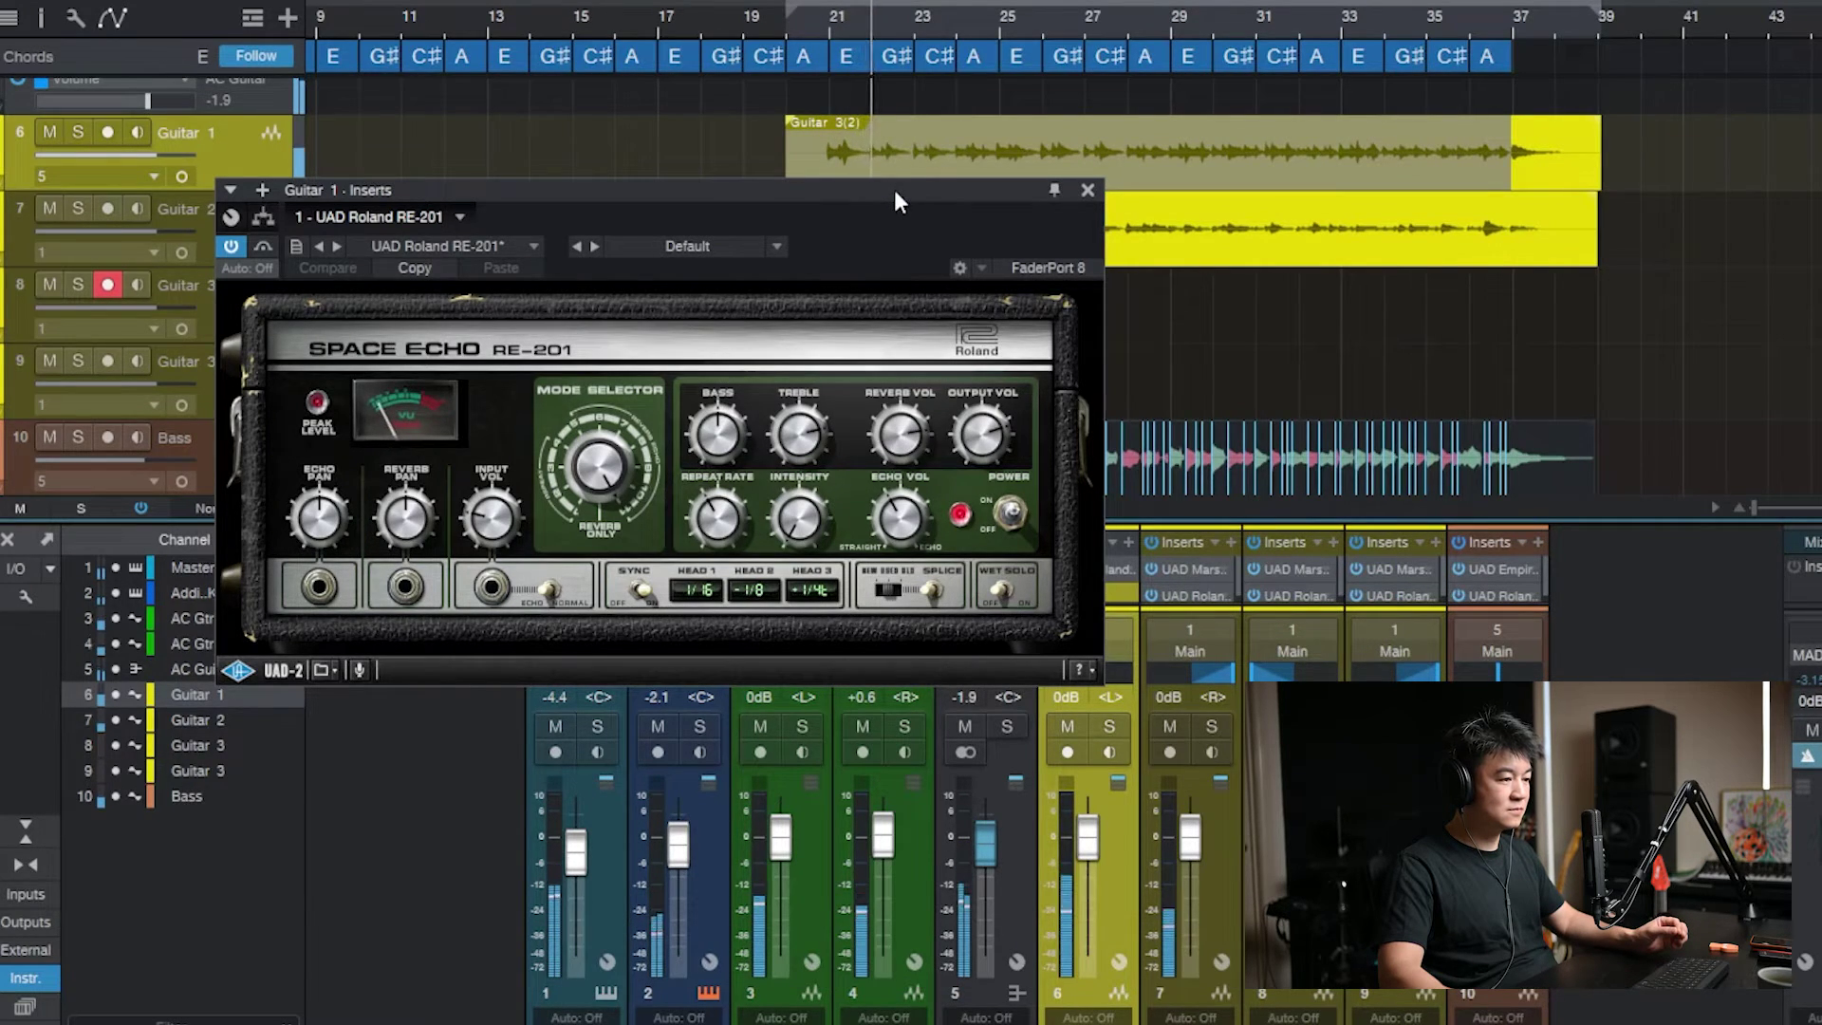
left_click_drag(894, 189, 1103, 161)
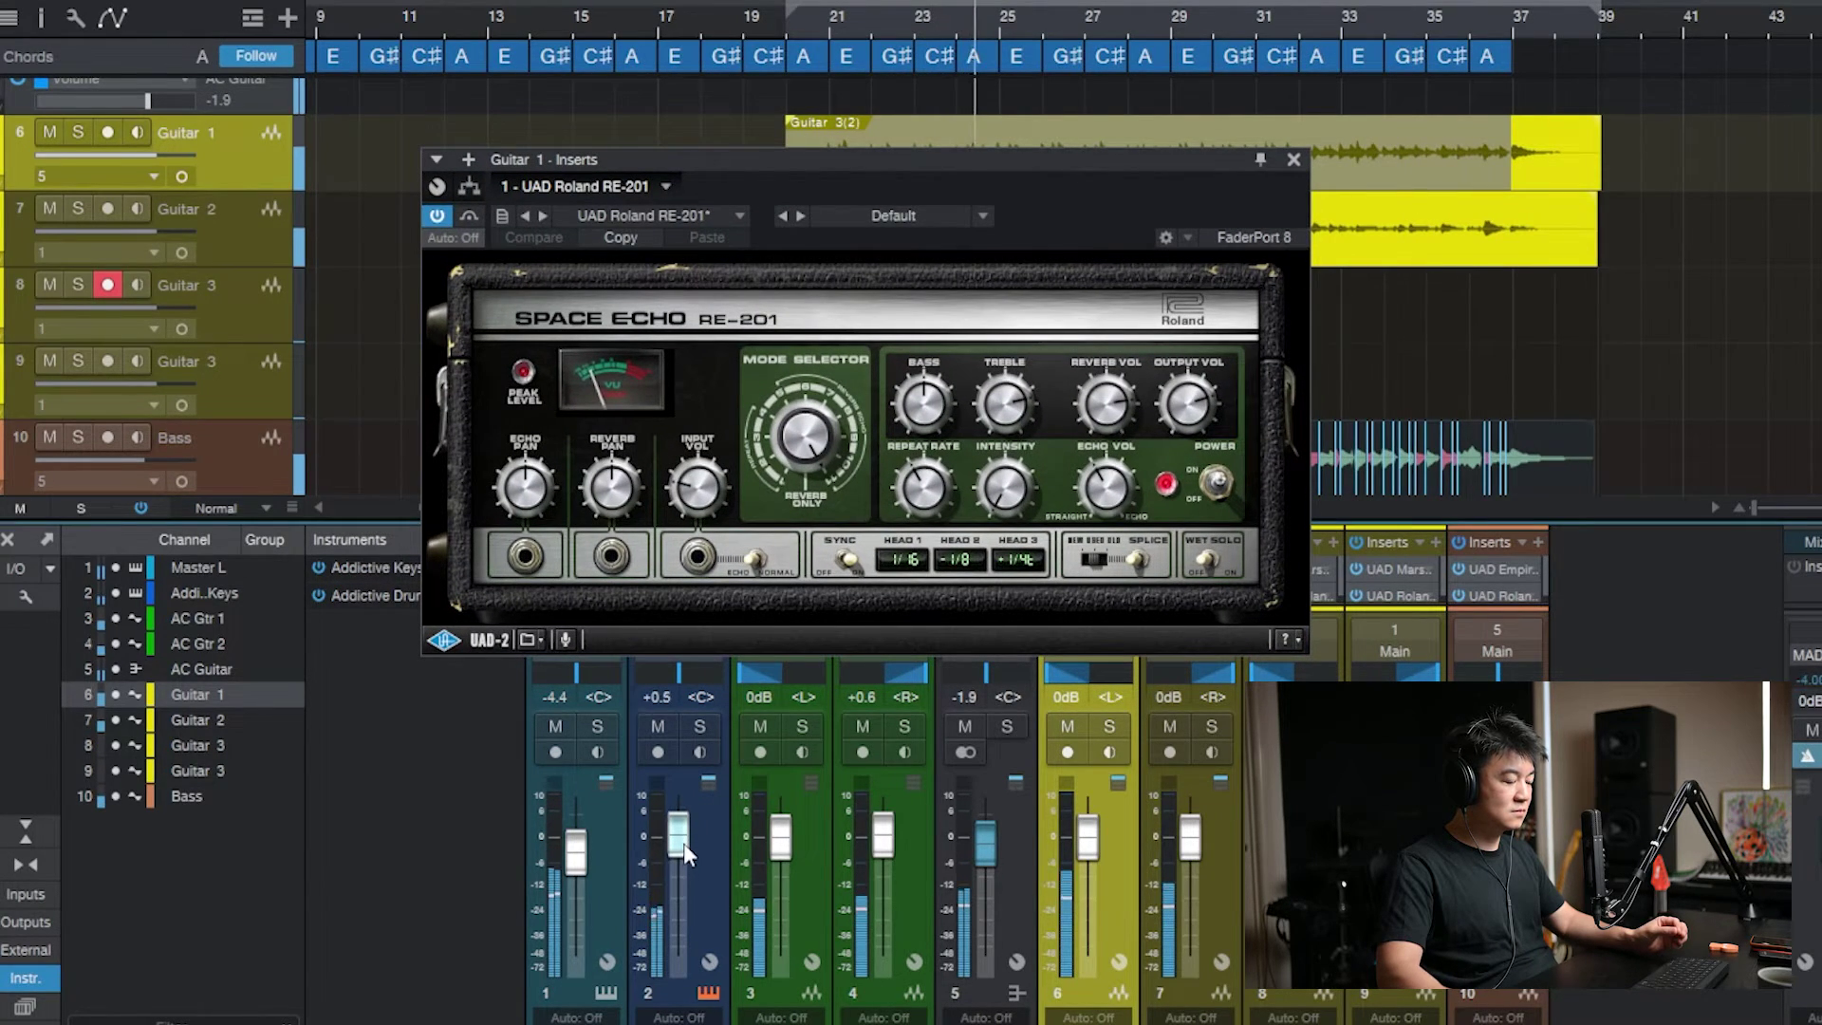
left_click_drag(684, 846, 696, 810)
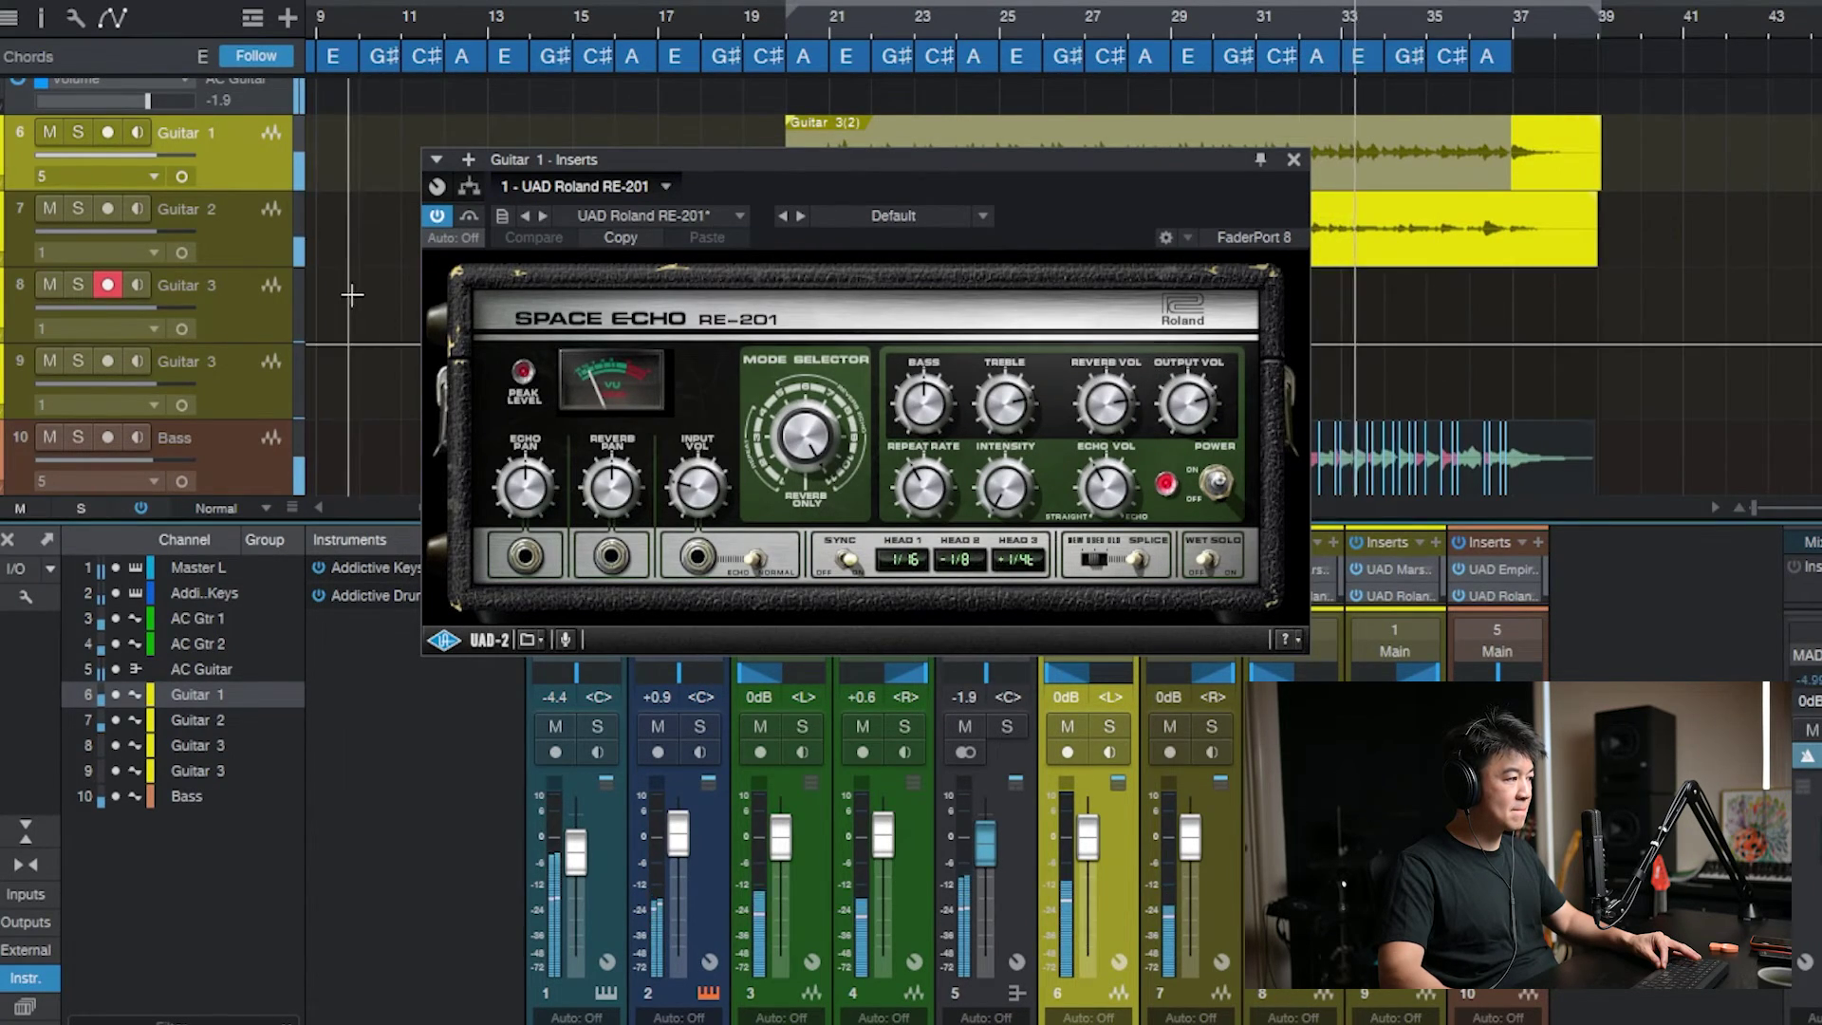
scroll(304, 246, "up", 4)
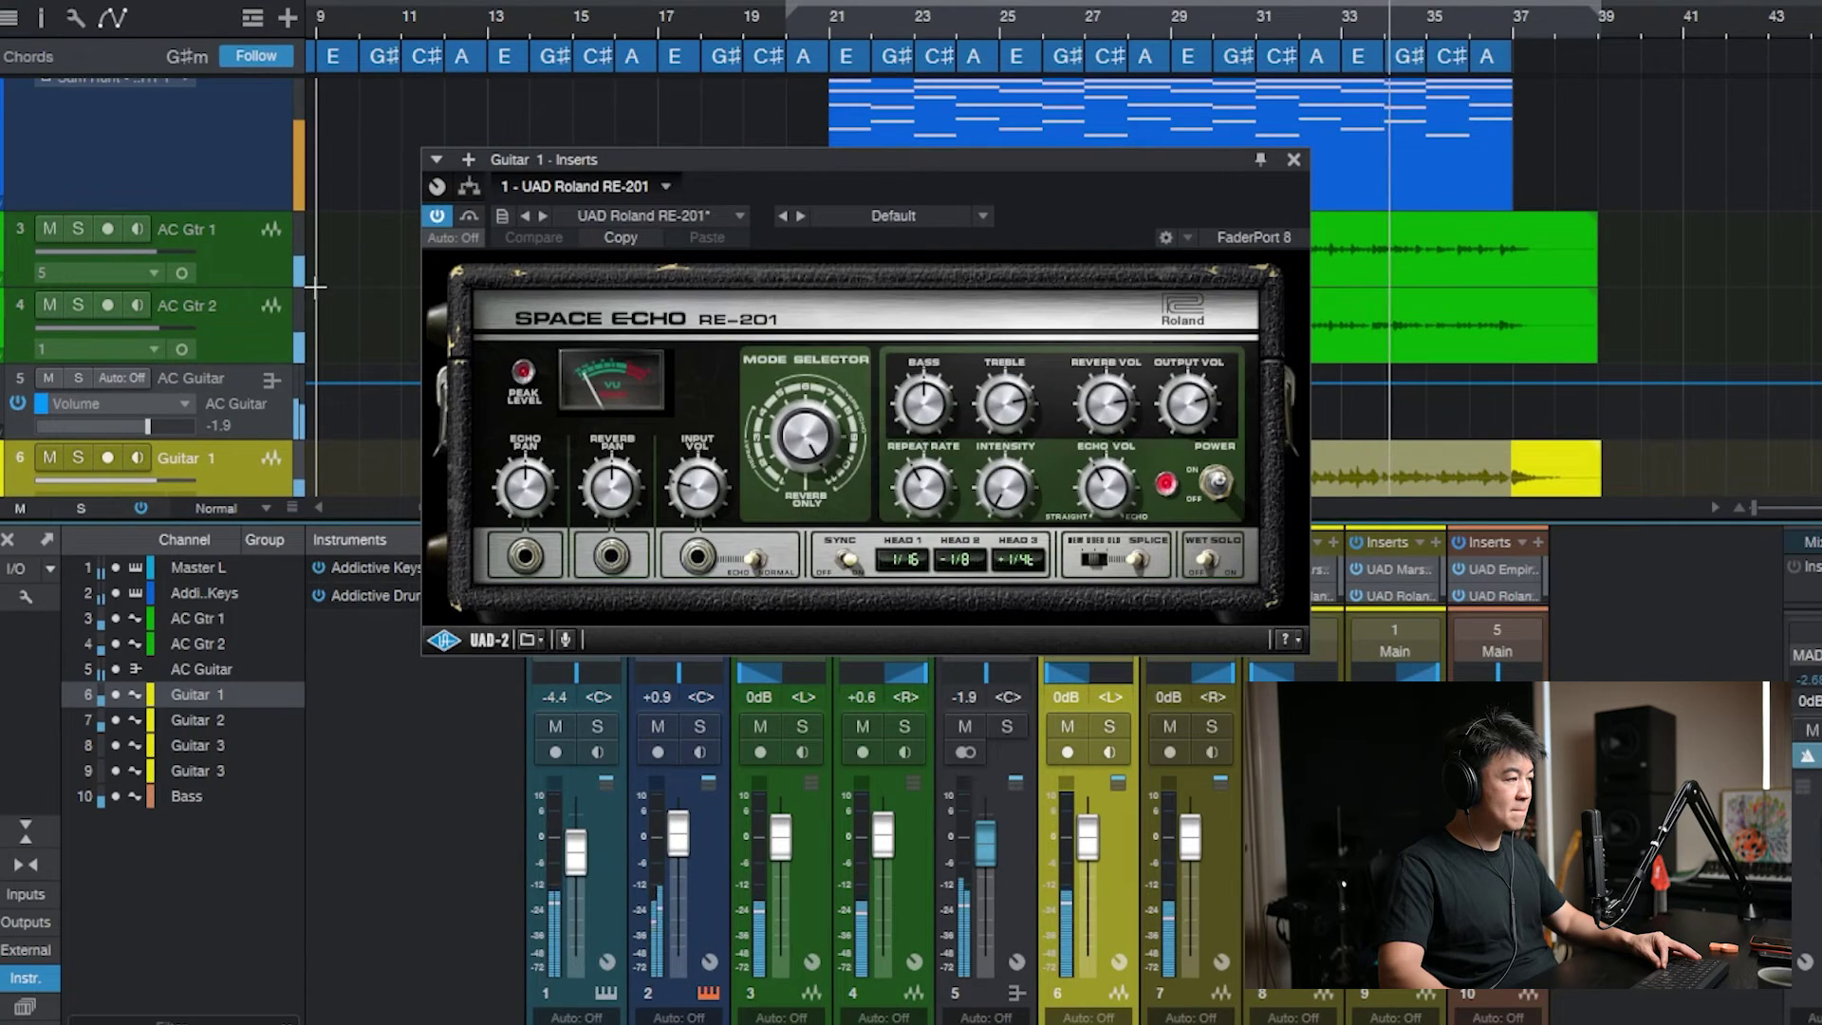
left_click_drag(871, 171, 546, 230)
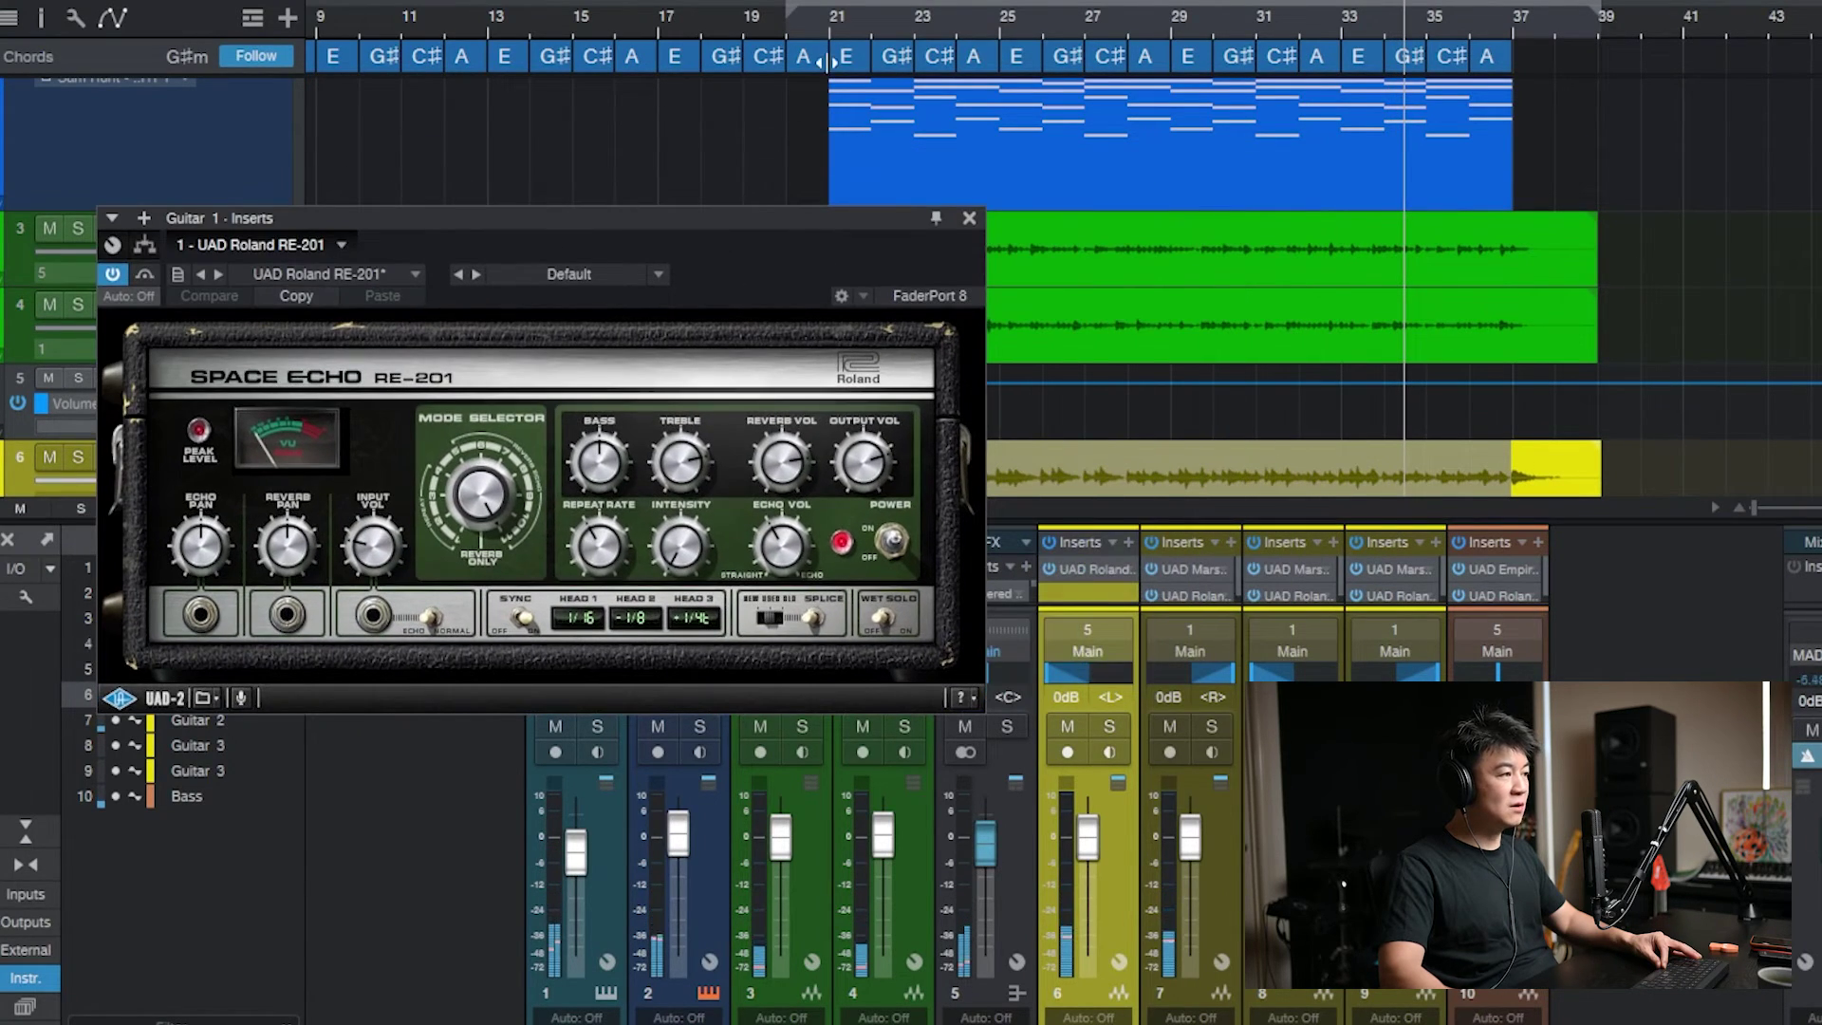
left_click_drag(848, 221, 959, 156)
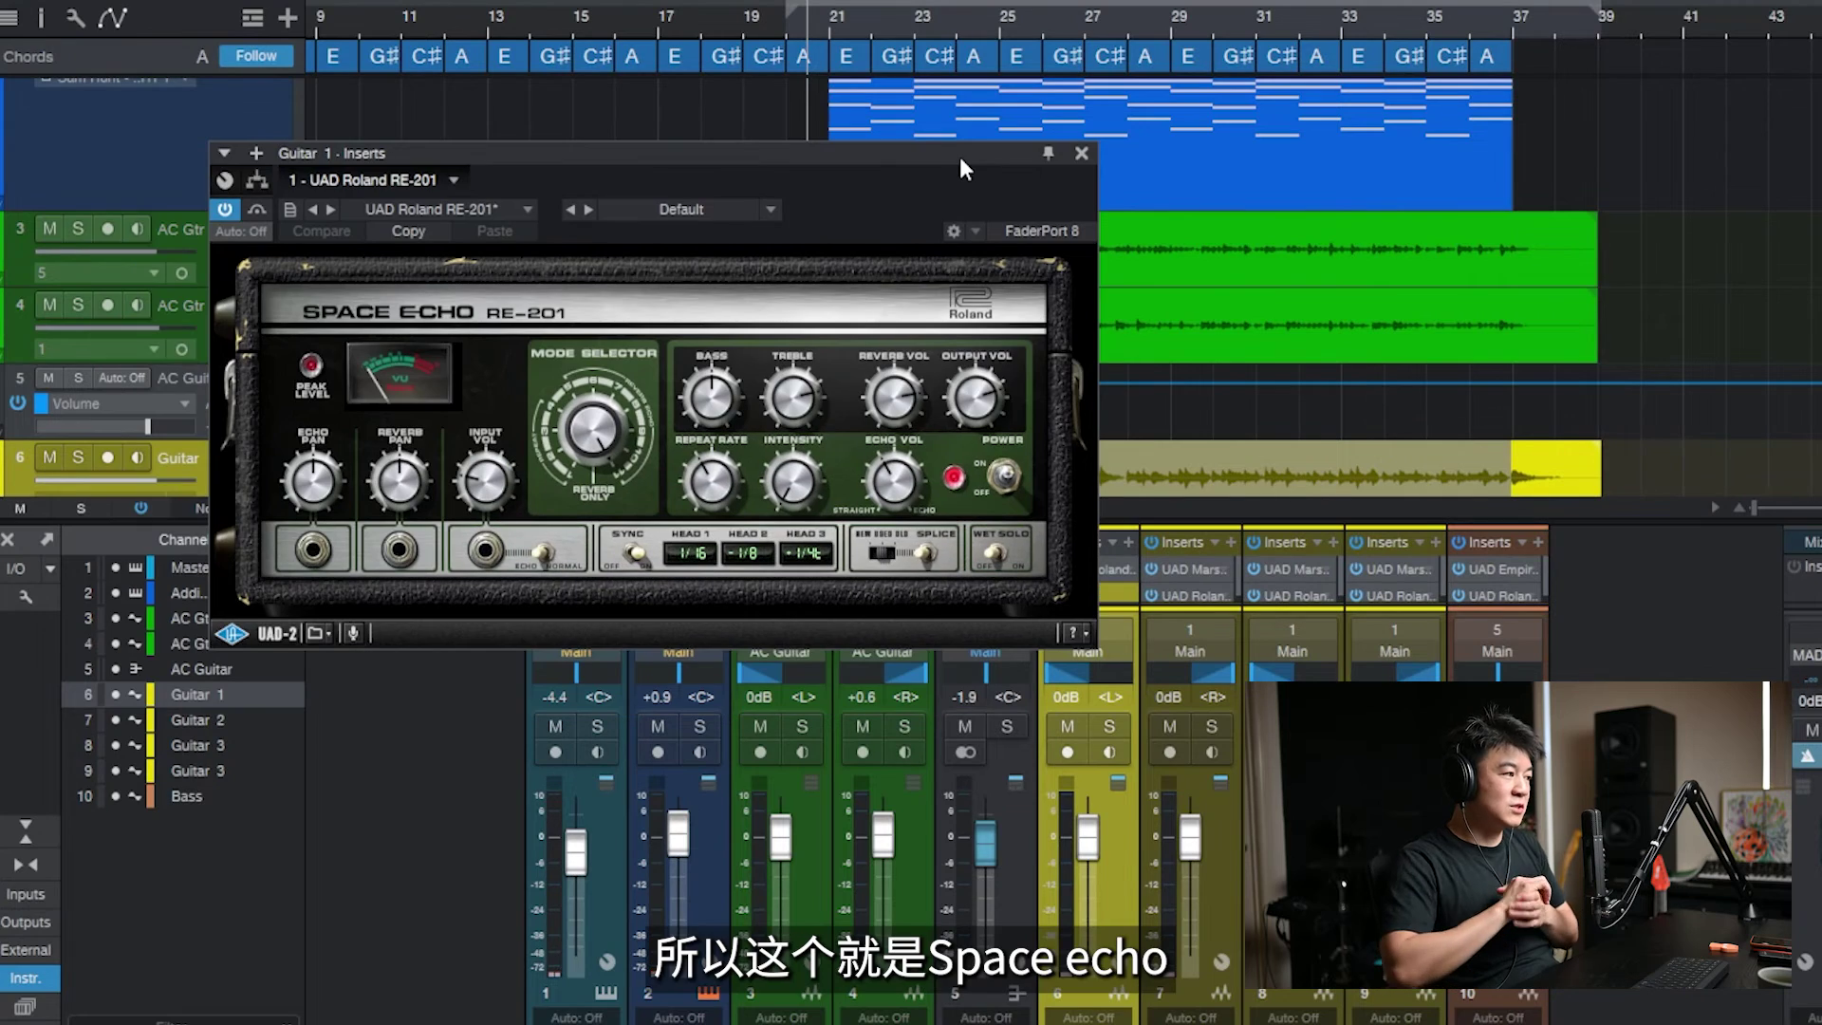